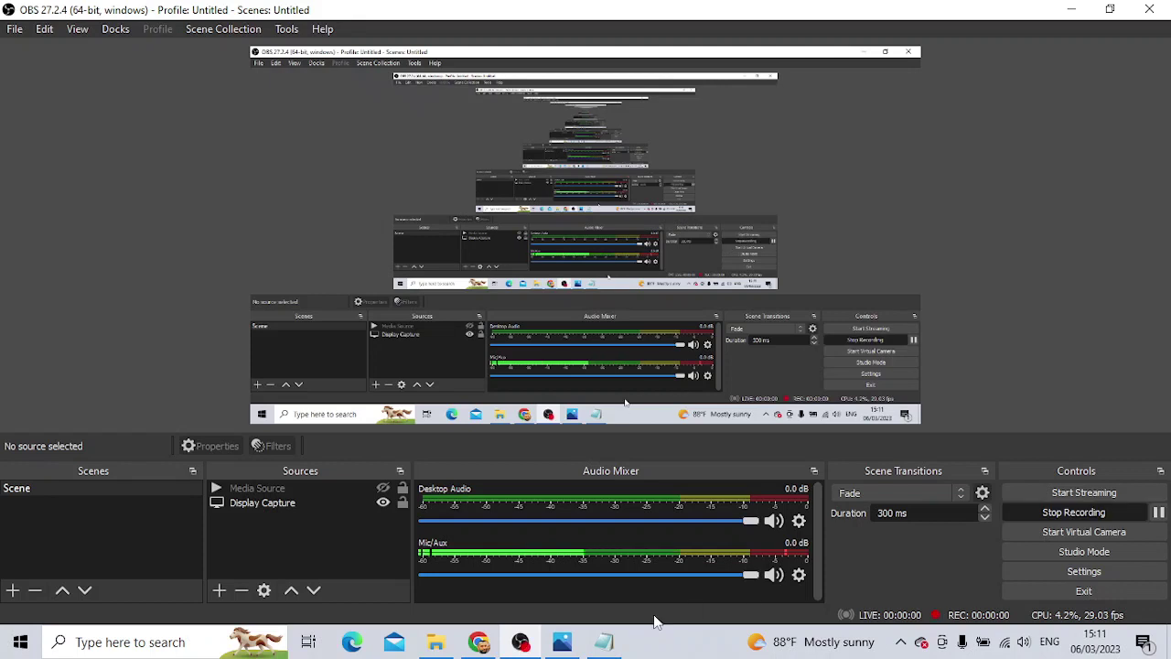
Step: Switch from OBS Studio to the browser showing the OnePro client portal's Account Overview
{"action": "left_click", "coordinate": [478, 641]}
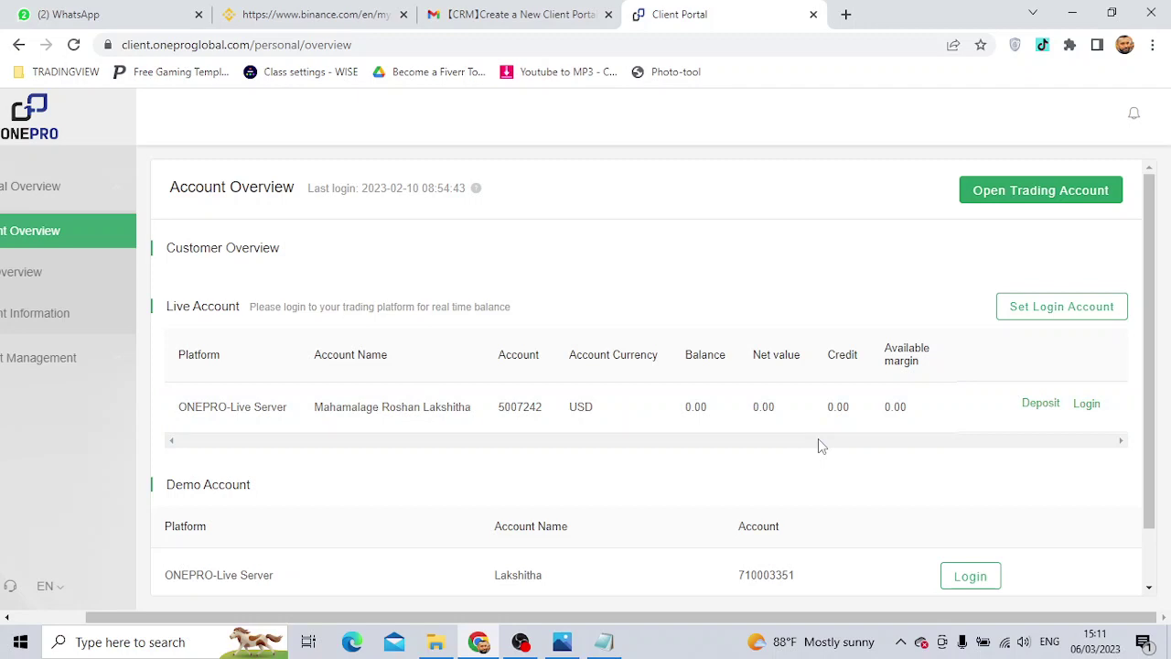
Step: Scroll the Account Overview table right and start a deposit on the live USD account
{"action": "left_click_drag", "start_coordinate": [611, 618], "coordinate": [540, 618]}
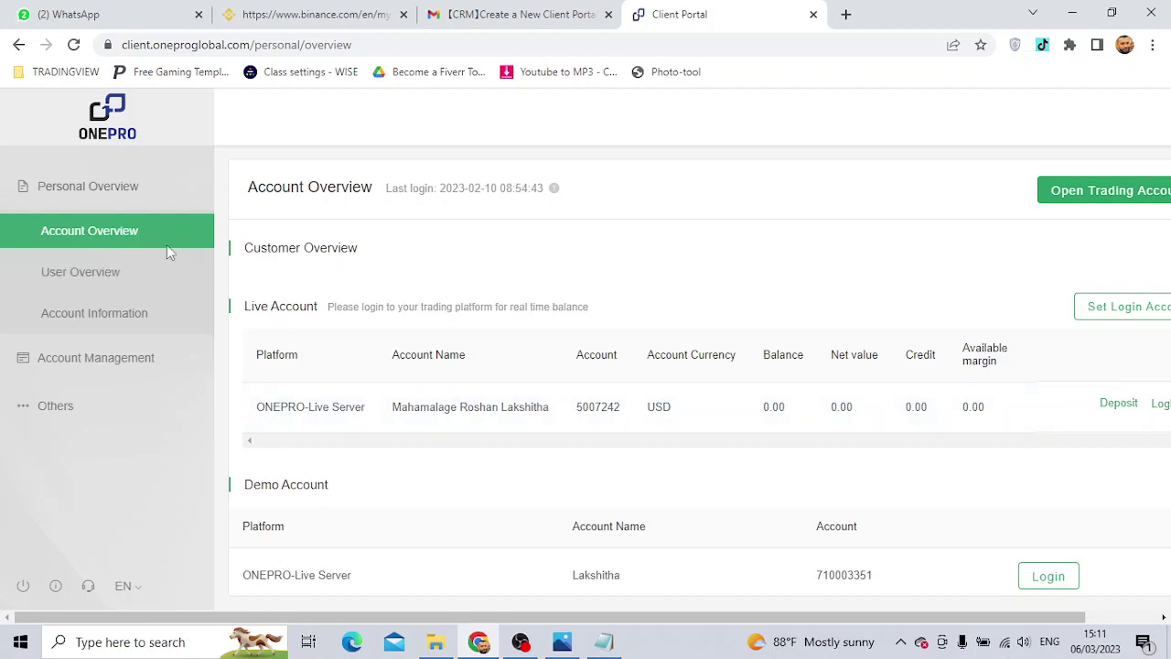
{"action": "scroll", "coordinate": [381, 504], "scroll_direction": "right", "scroll_amount": 2}
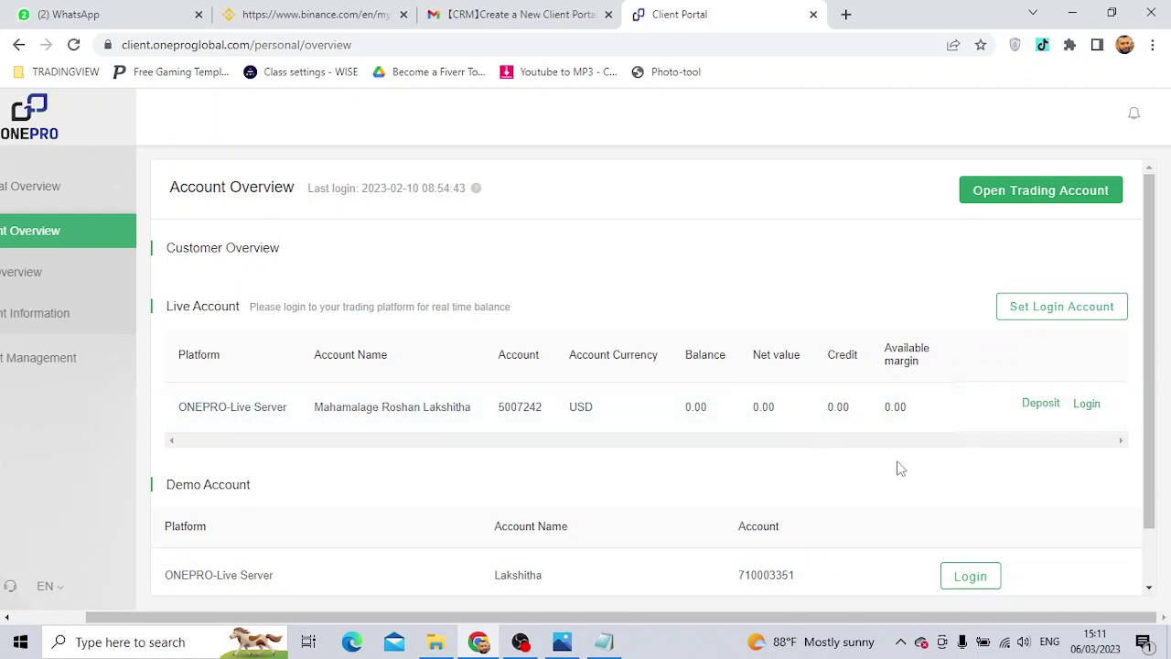
{"action": "left_click", "coordinate": [1039, 405]}
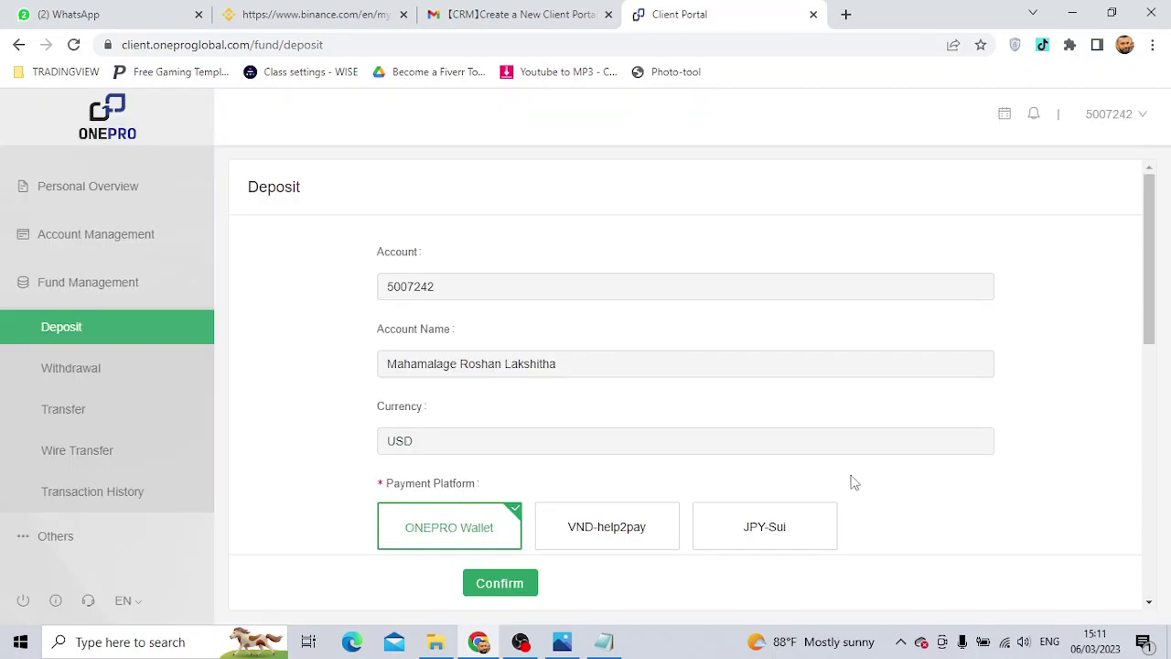
Step: Enter a deposit amount of 100 USD and confirm the details for review
{"action": "scroll", "coordinate": [643, 473], "scroll_direction": "down", "scroll_amount": 1}
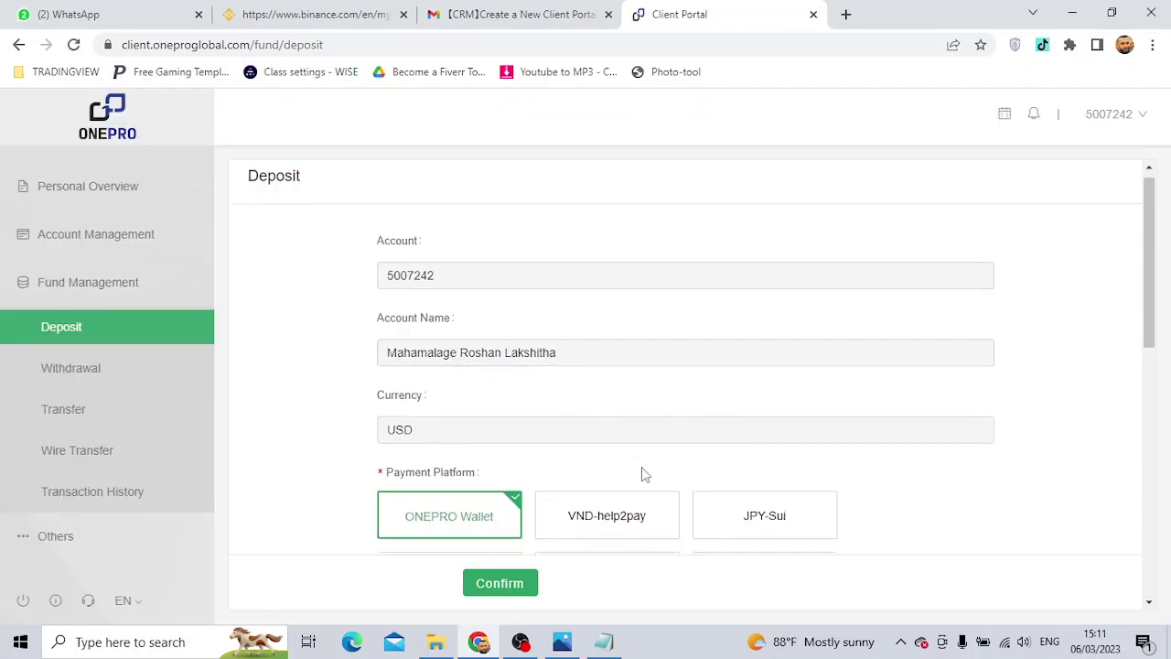
{"action": "scroll", "coordinate": [643, 473], "scroll_direction": "down", "scroll_amount": 2}
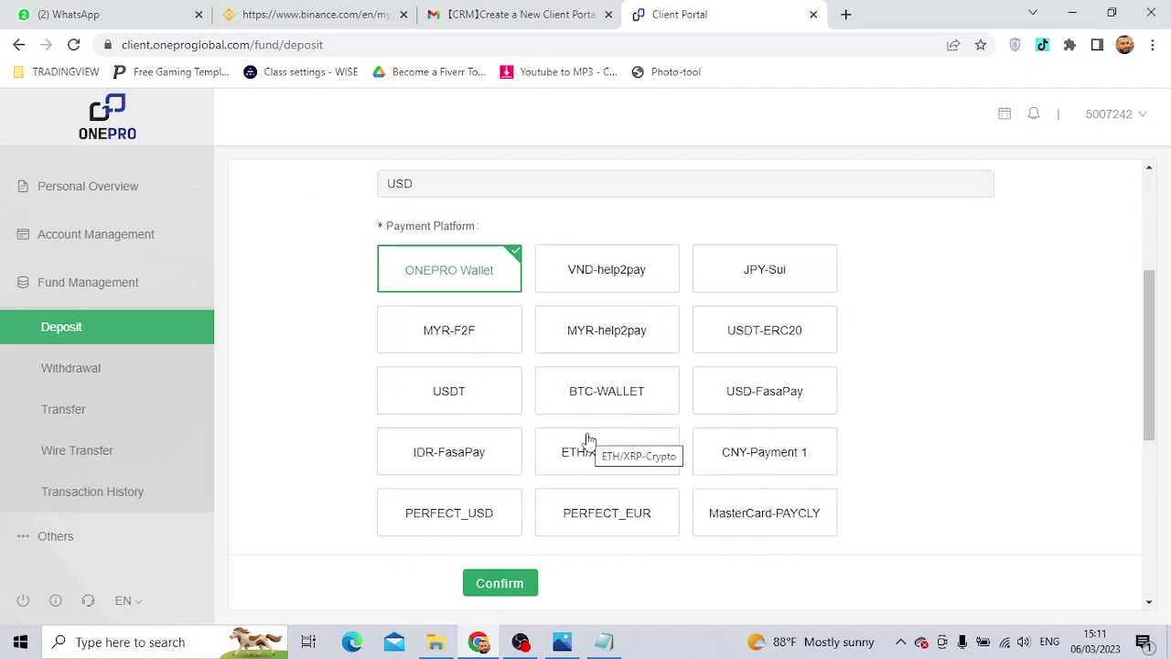
{"action": "scroll", "coordinate": [586, 440], "scroll_direction": "down", "scroll_amount": 1}
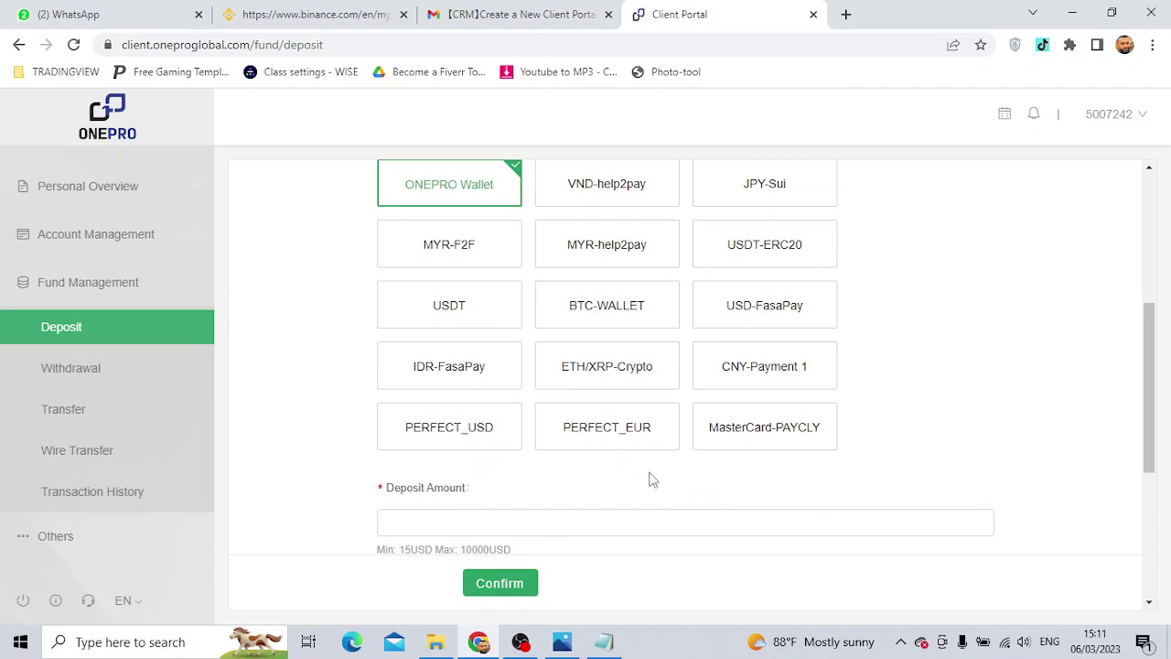
{"action": "scroll", "coordinate": [602, 513], "scroll_direction": "down", "scroll_amount": 1}
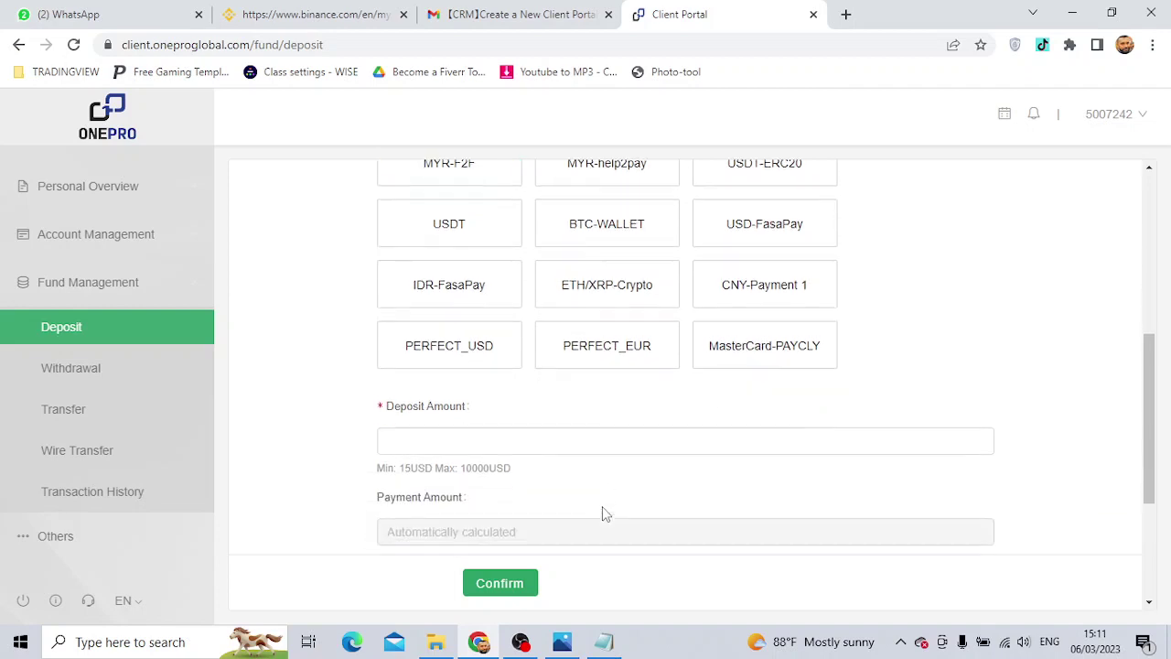
{"action": "scroll", "coordinate": [565, 481], "scroll_direction": "down", "scroll_amount": 1}
{"action": "left_click", "coordinate": [485, 354]}
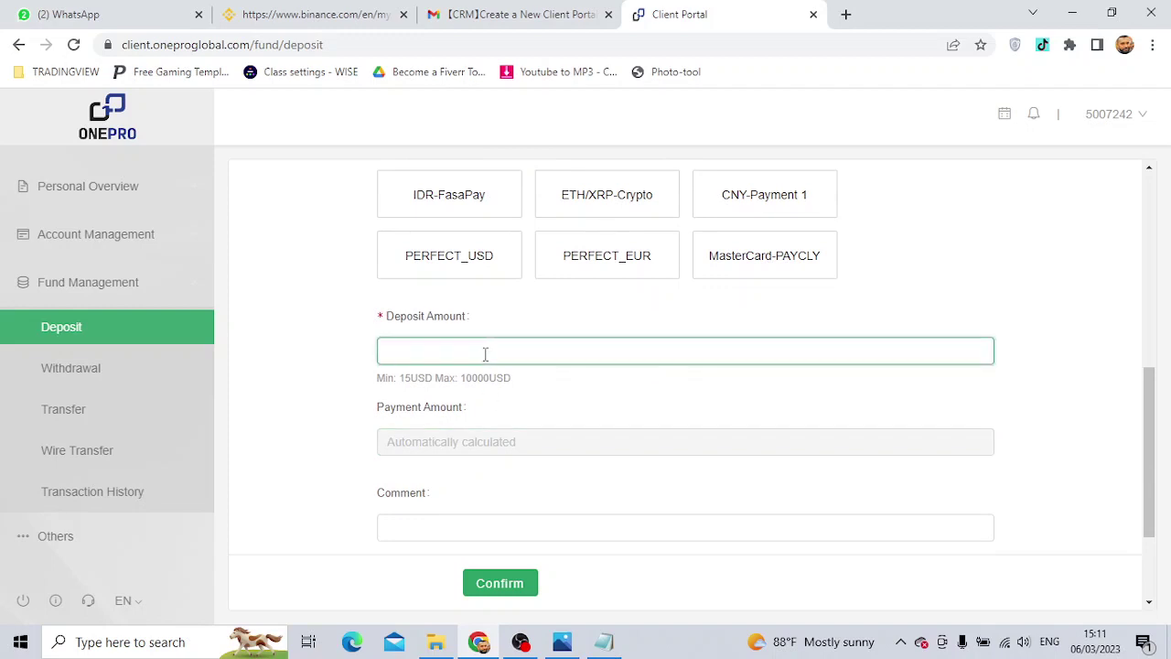
{"action": "type", "text": "100"}
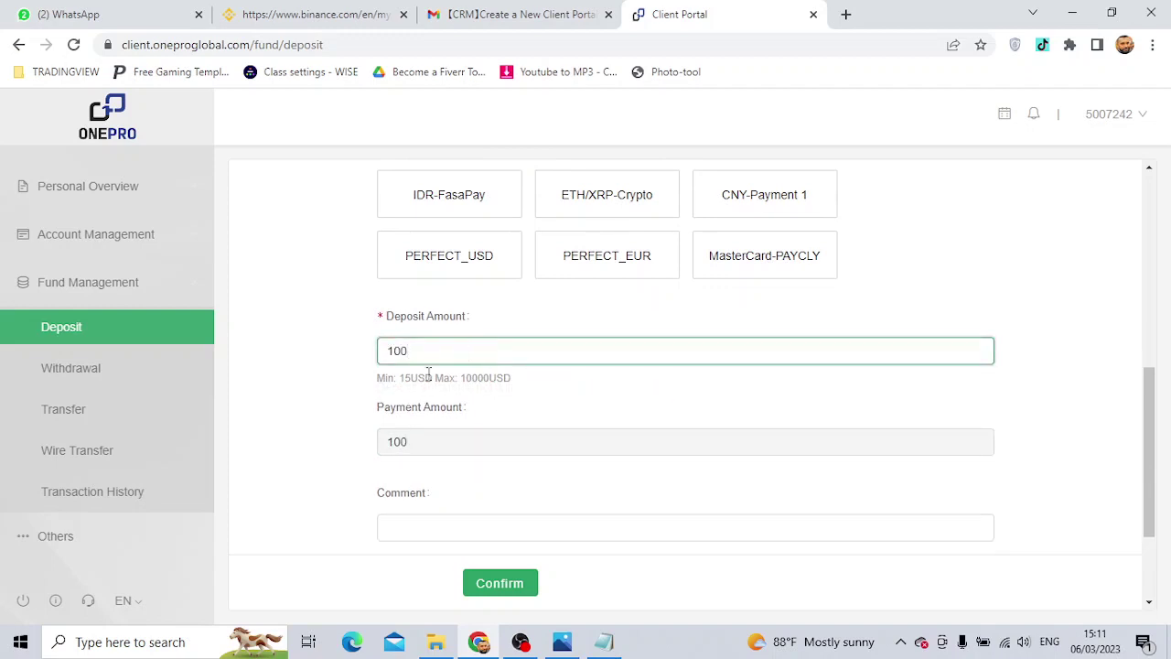
{"action": "scroll", "coordinate": [603, 412], "scroll_direction": "down", "scroll_amount": 2}
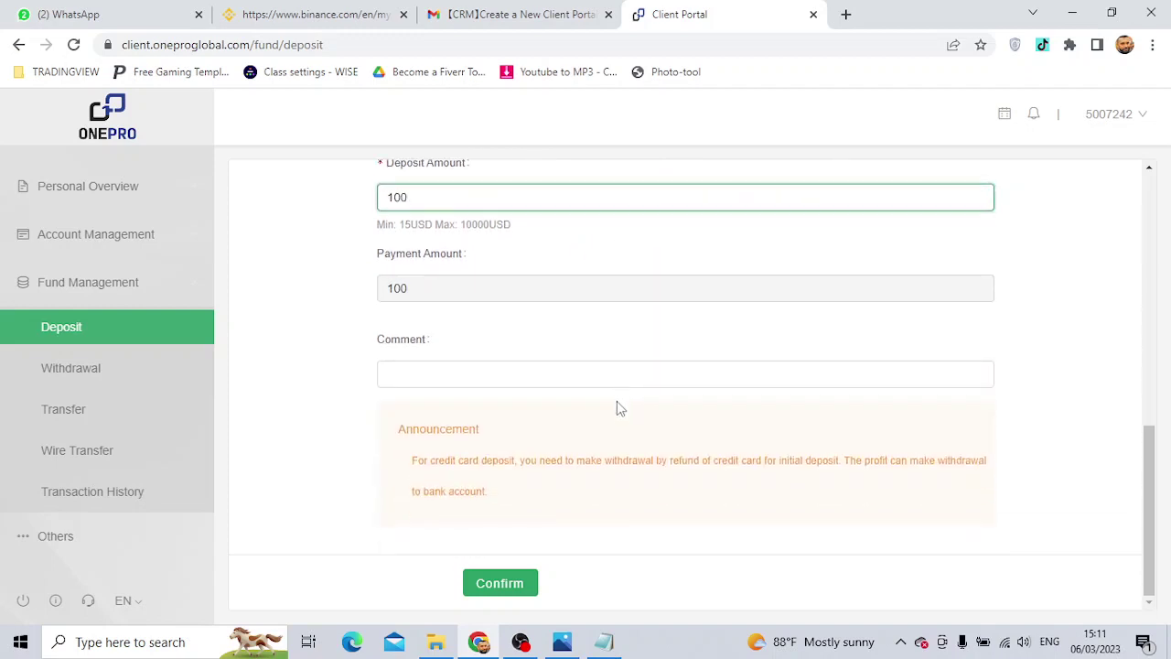
{"action": "left_click", "coordinate": [503, 583]}
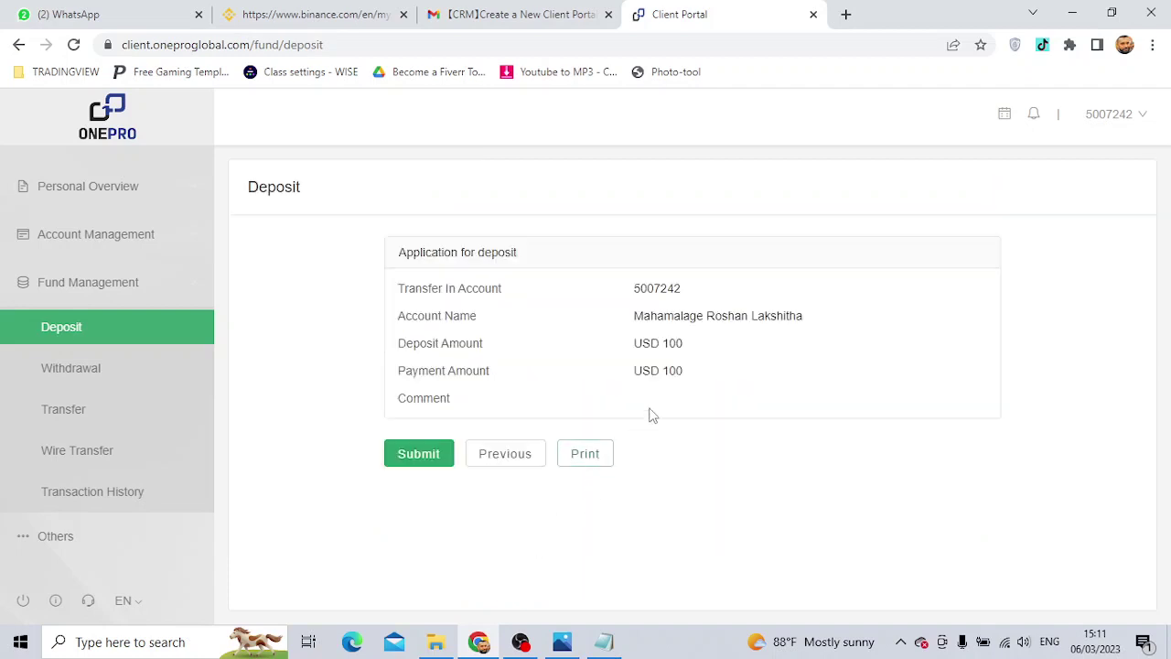
Step: Submit the 100 USD application, review the PraxisPay card page, and return to the portal tab
{"action": "left_click", "coordinate": [420, 455]}
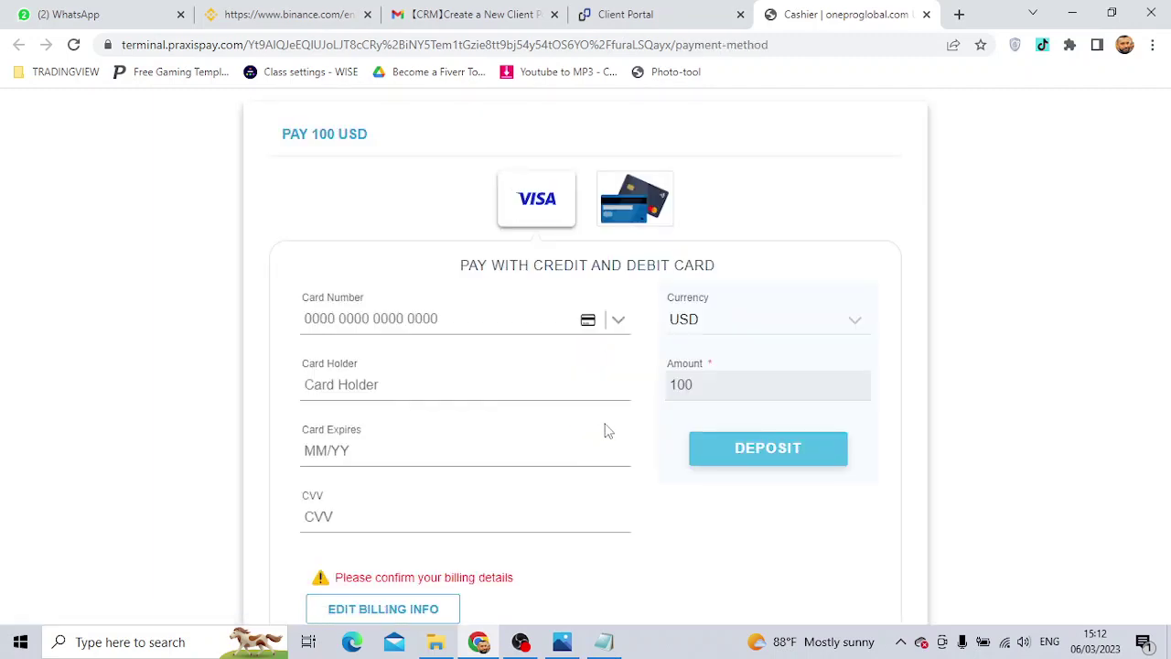
{"action": "scroll", "coordinate": [606, 398], "scroll_direction": "down", "scroll_amount": 2}
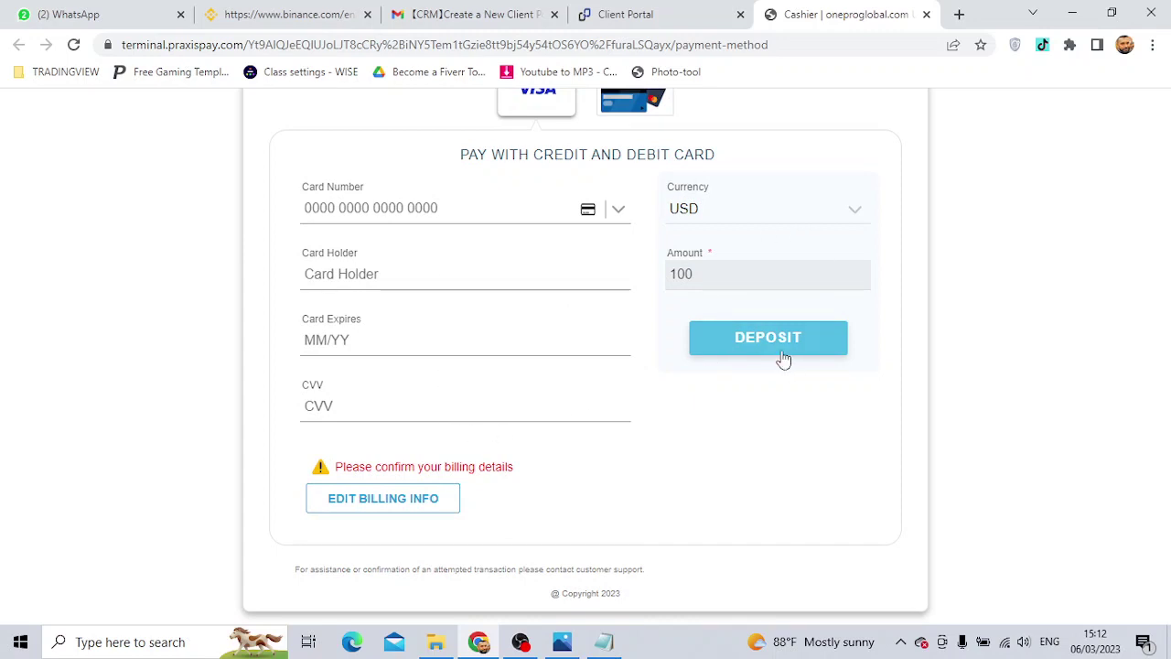
{"action": "scroll", "coordinate": [631, 380], "scroll_direction": "up", "scroll_amount": 2}
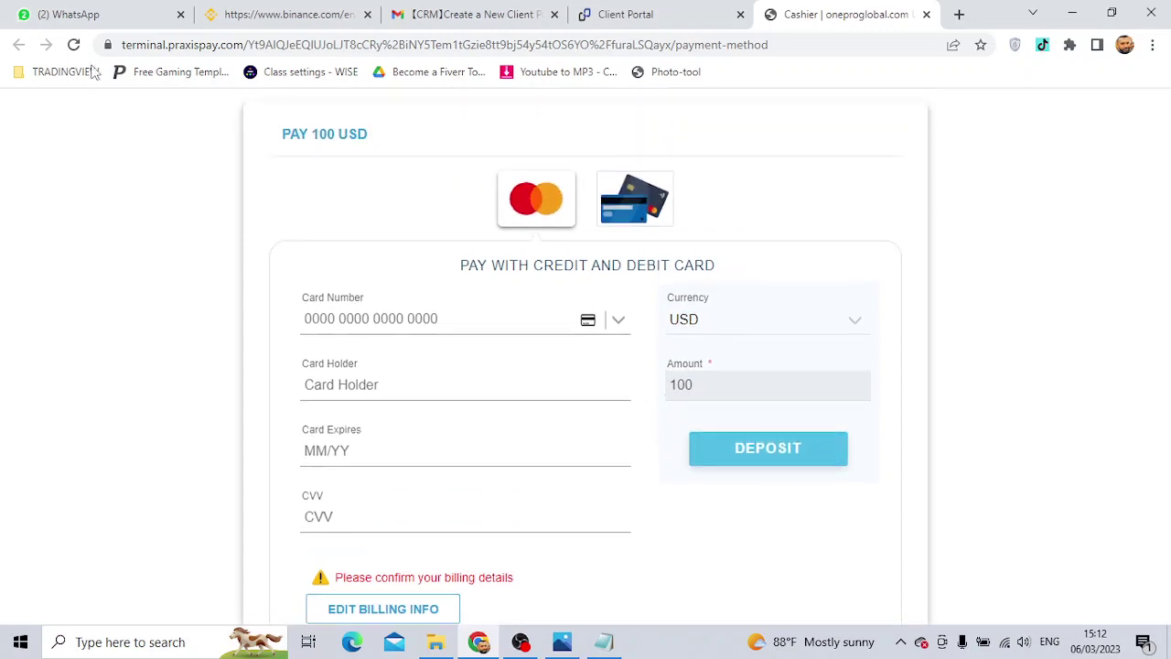
{"action": "left_click", "coordinate": [611, 15]}
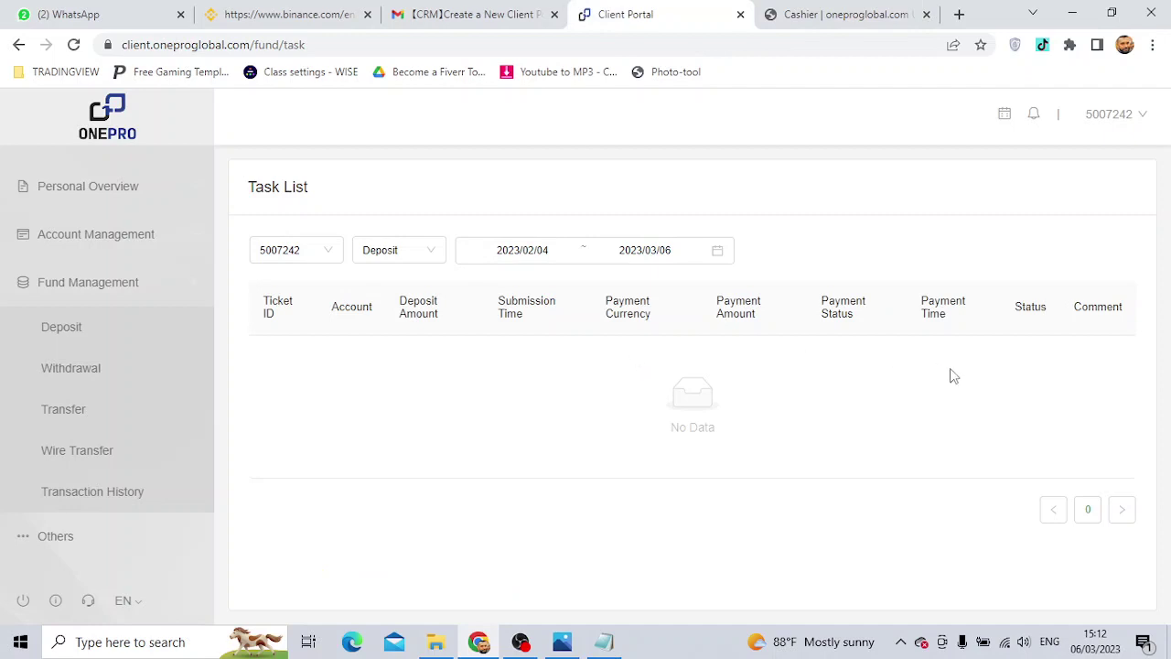
Step: Reopen Account Overview under Personal Overview and start a new deposit for the live account
{"action": "left_click", "coordinate": [135, 192]}
{"action": "left_click", "coordinate": [128, 245]}
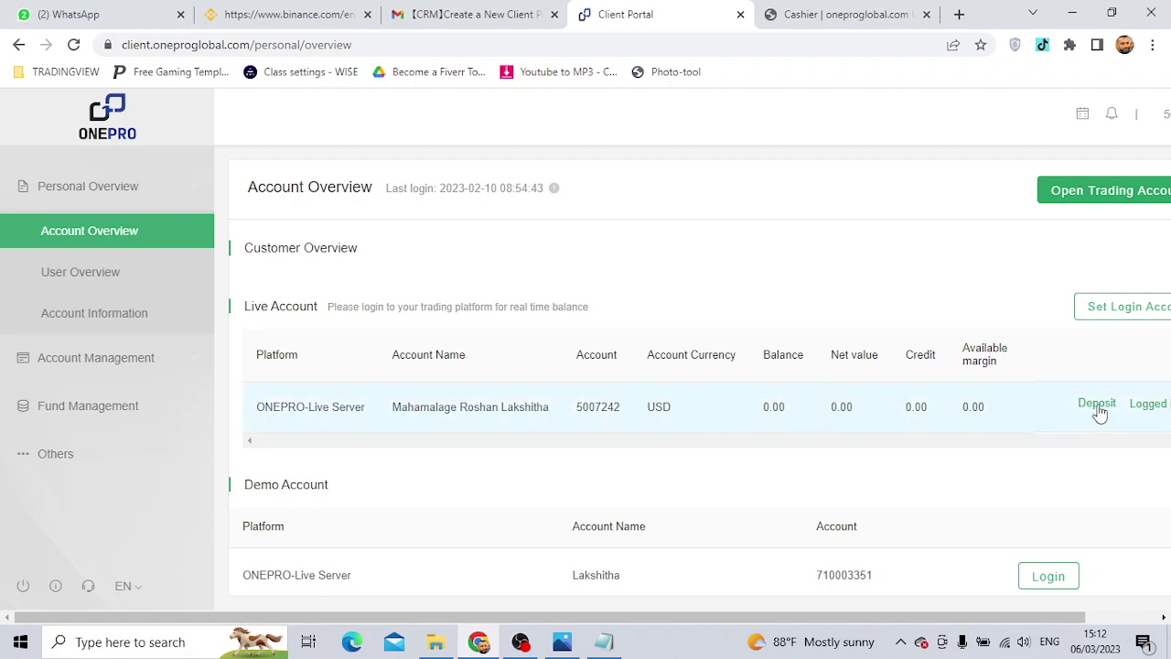
{"action": "left_click", "coordinate": [1098, 406]}
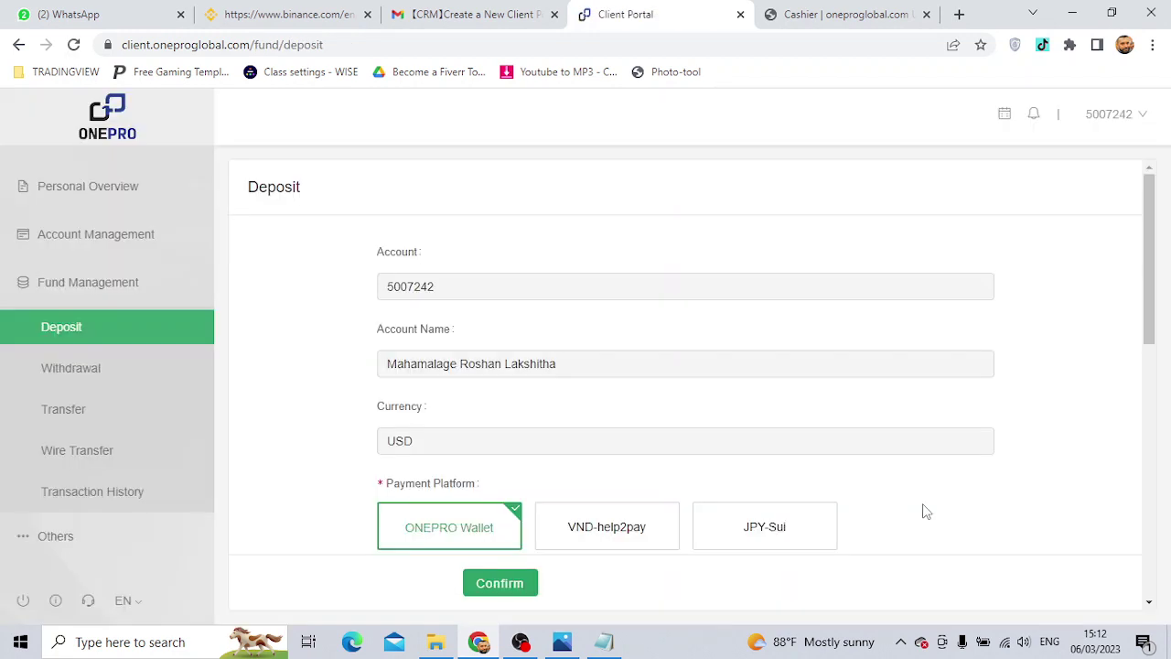
Step: Choose USDT as the payment platform and fill the deposit amount with 100
{"action": "scroll", "coordinate": [753, 523], "scroll_direction": "down", "scroll_amount": 3}
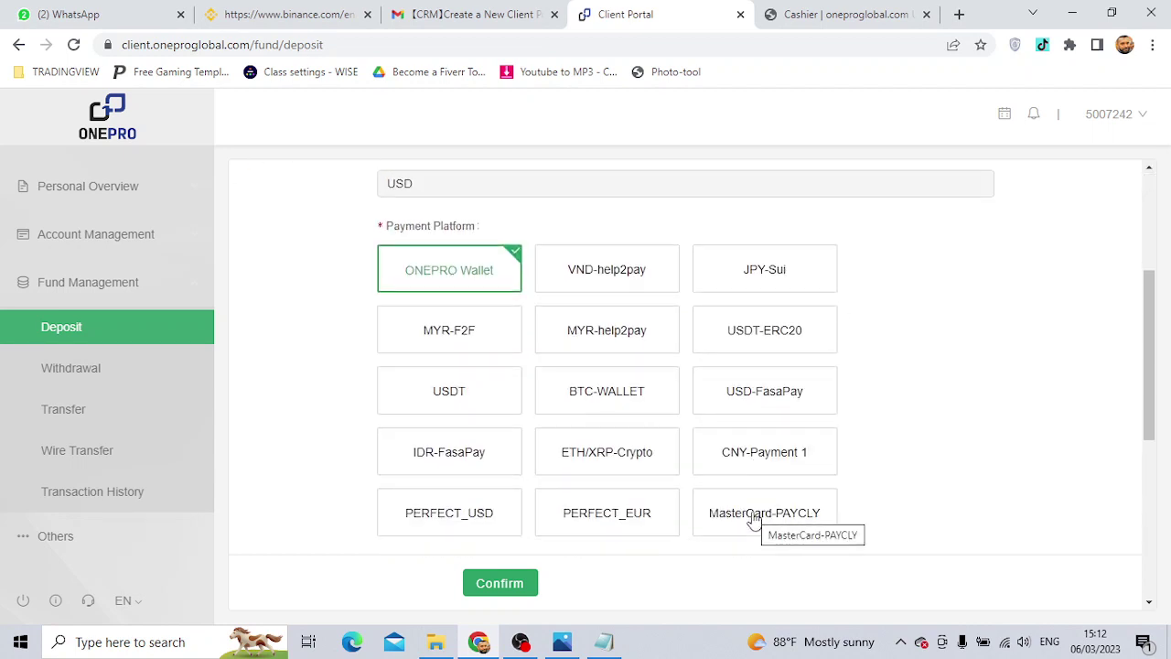
{"action": "left_click", "coordinate": [449, 397]}
{"action": "scroll", "coordinate": [679, 510], "scroll_direction": "down", "scroll_amount": 1}
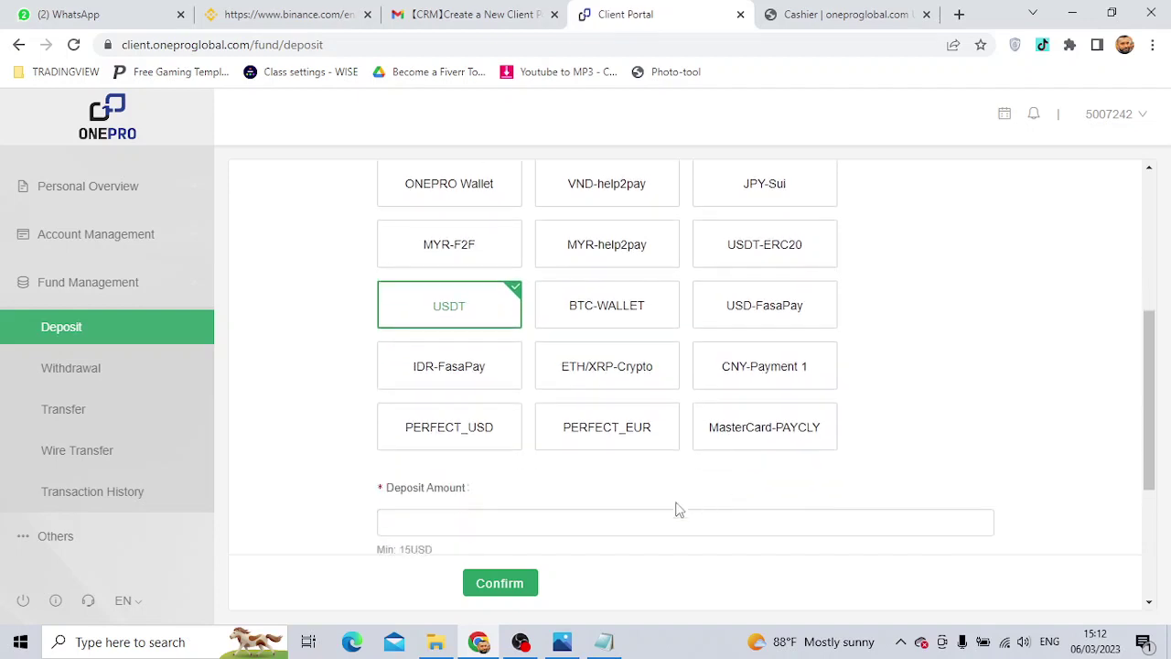
{"action": "scroll", "coordinate": [543, 528], "scroll_direction": "down", "scroll_amount": 2}
{"action": "left_click", "coordinate": [550, 348]}
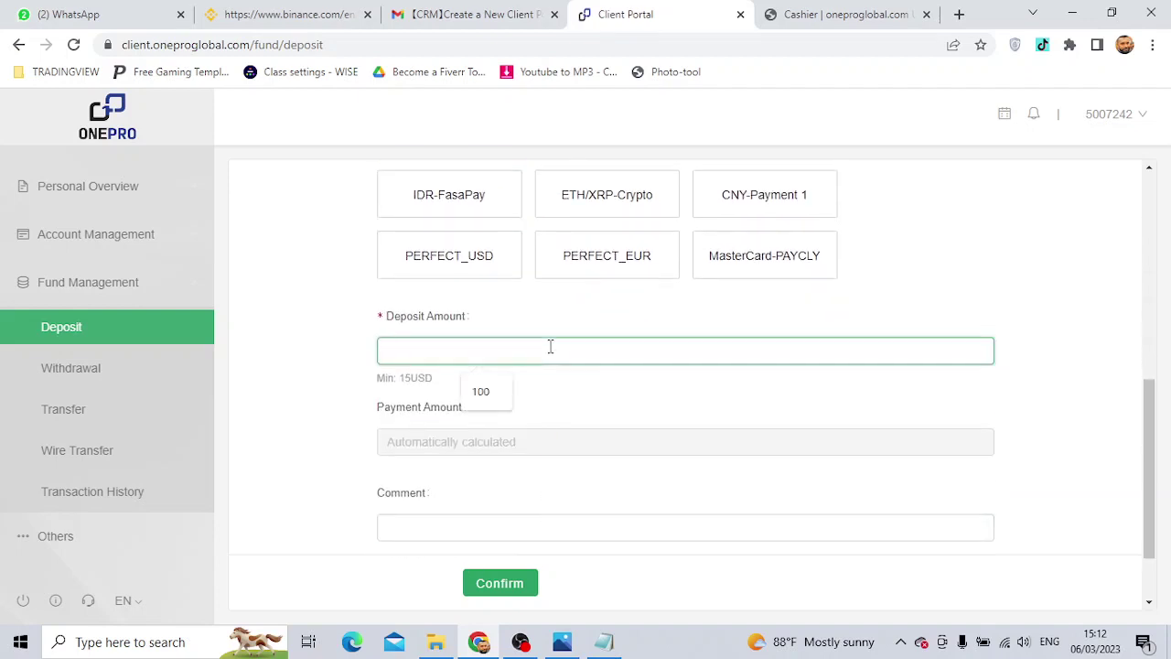
{"action": "left_click", "coordinate": [484, 392]}
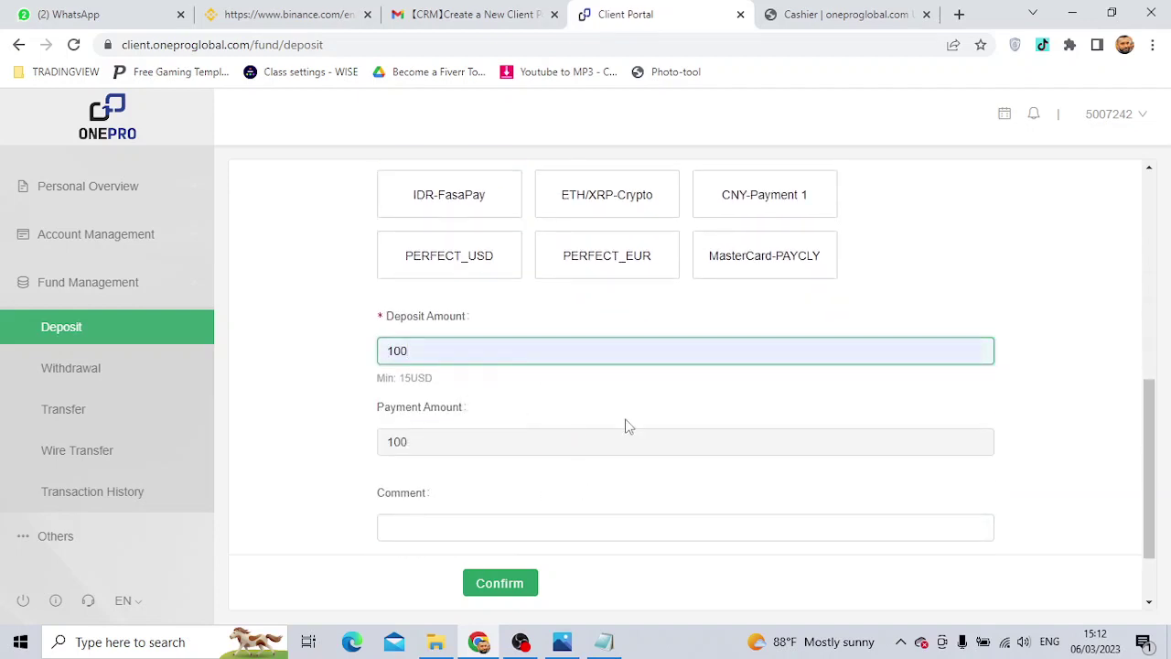
{"action": "scroll", "coordinate": [622, 421], "scroll_direction": "down", "scroll_amount": 1}
{"action": "left_click", "coordinate": [572, 418]}
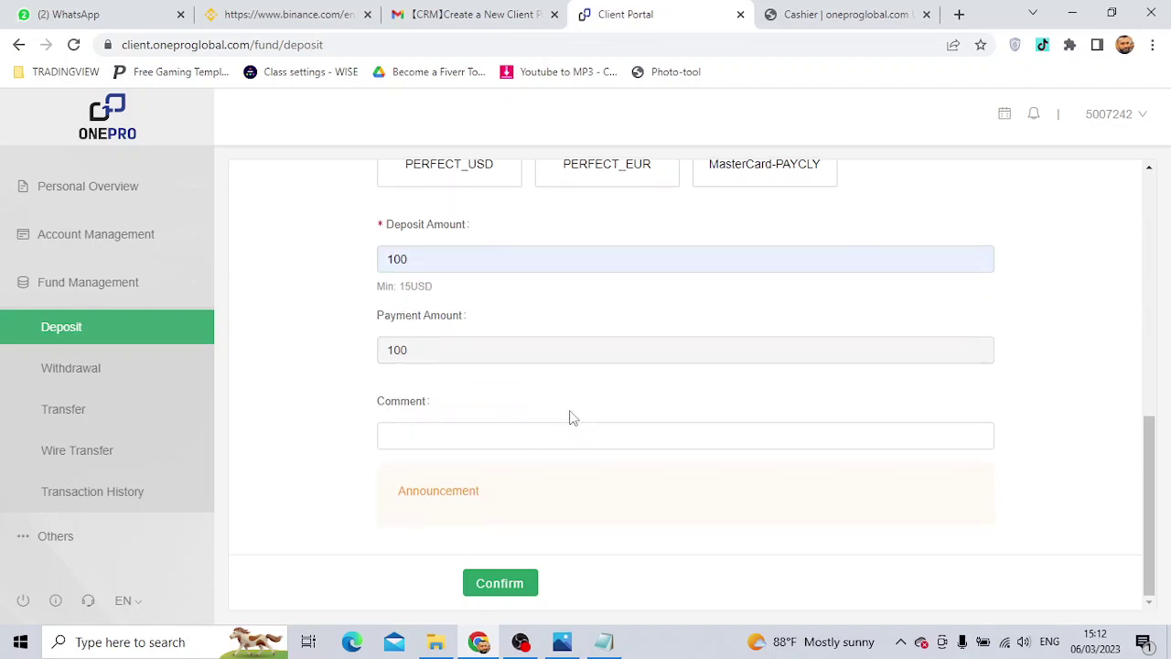
Step: Add the comment 'first deposit', then confirm and submit the USDT deposit application
{"action": "left_click", "coordinate": [464, 443]}
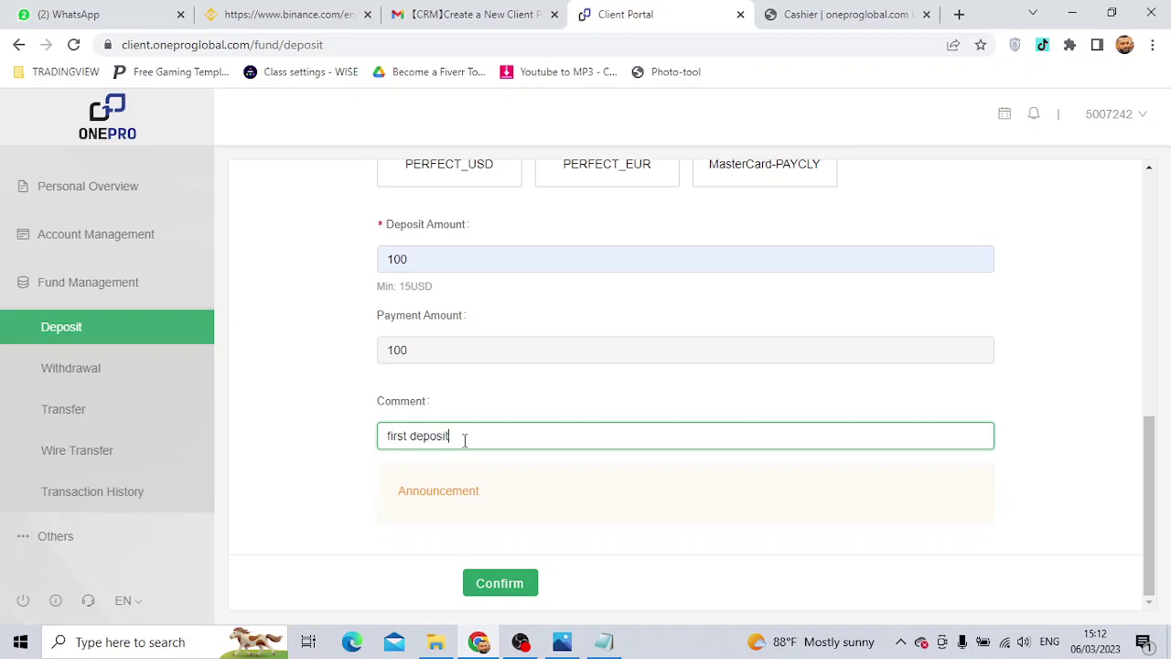
{"action": "left_click", "coordinate": [506, 582]}
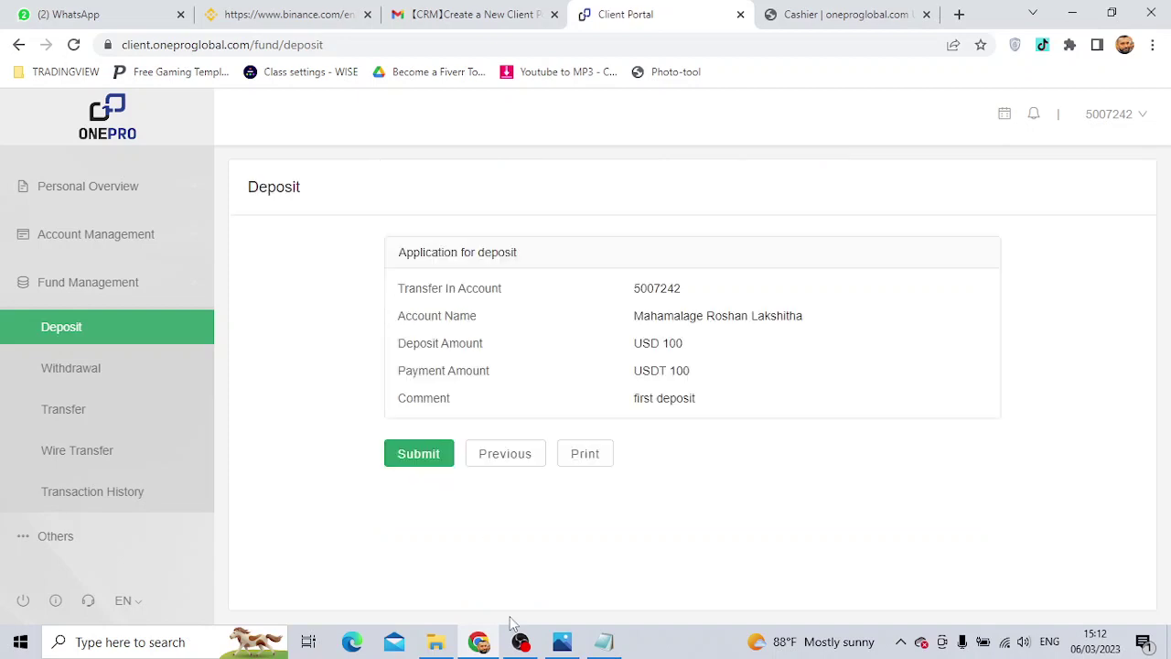
{"action": "left_click", "coordinate": [423, 454]}
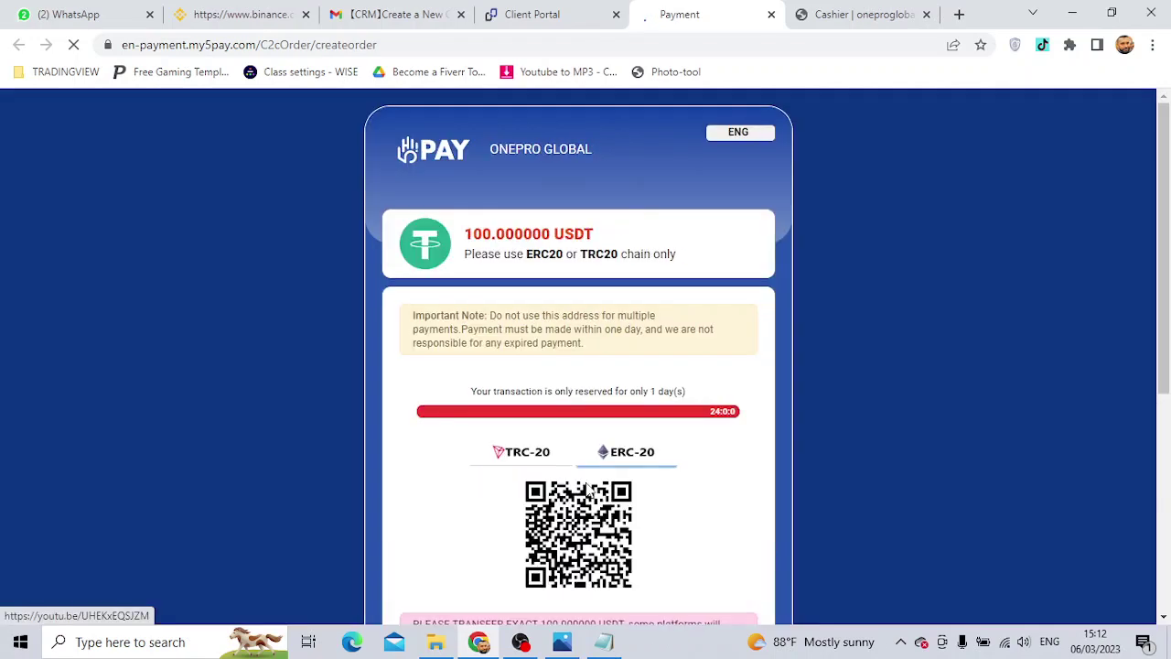
Step: Switch My5Pay's payment address to TRC-20 and copy the wallet address
{"action": "scroll", "coordinate": [883, 449], "scroll_direction": "down", "scroll_amount": 2}
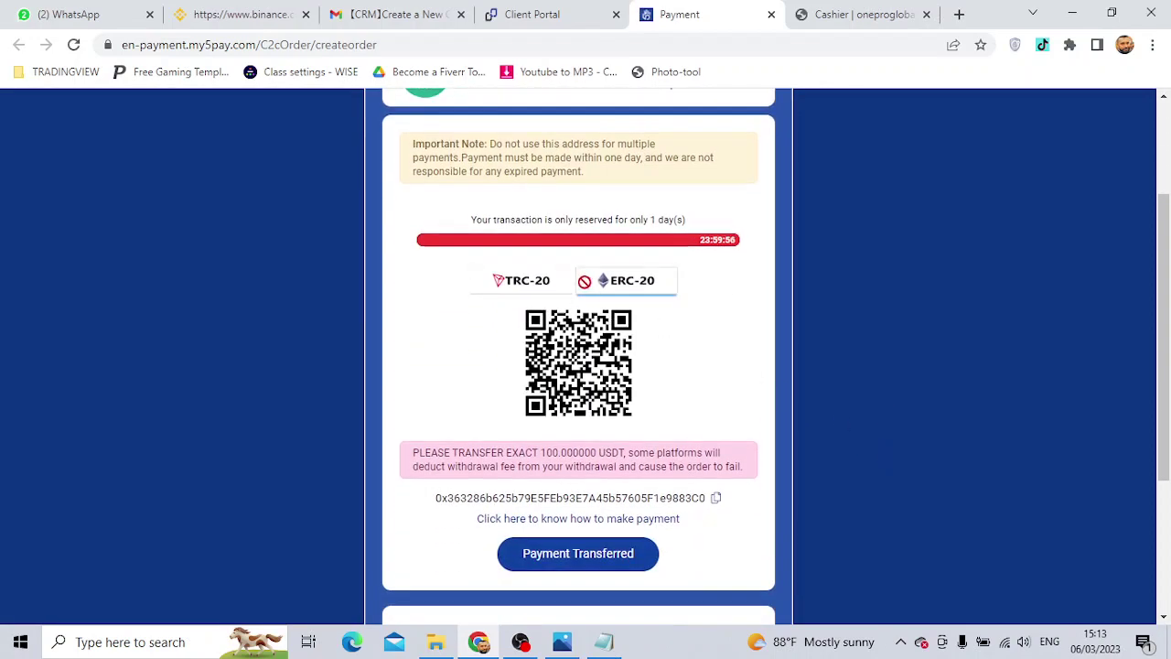
{"action": "scroll", "coordinate": [703, 439], "scroll_direction": "up", "scroll_amount": 1}
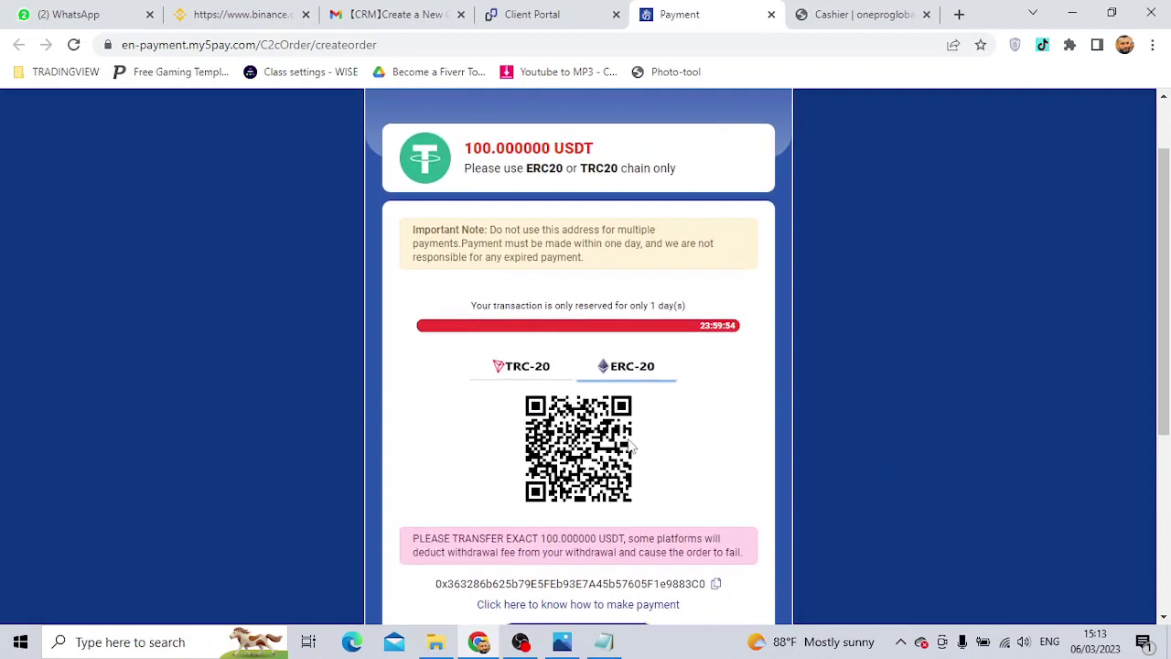
{"action": "left_click", "coordinate": [512, 368]}
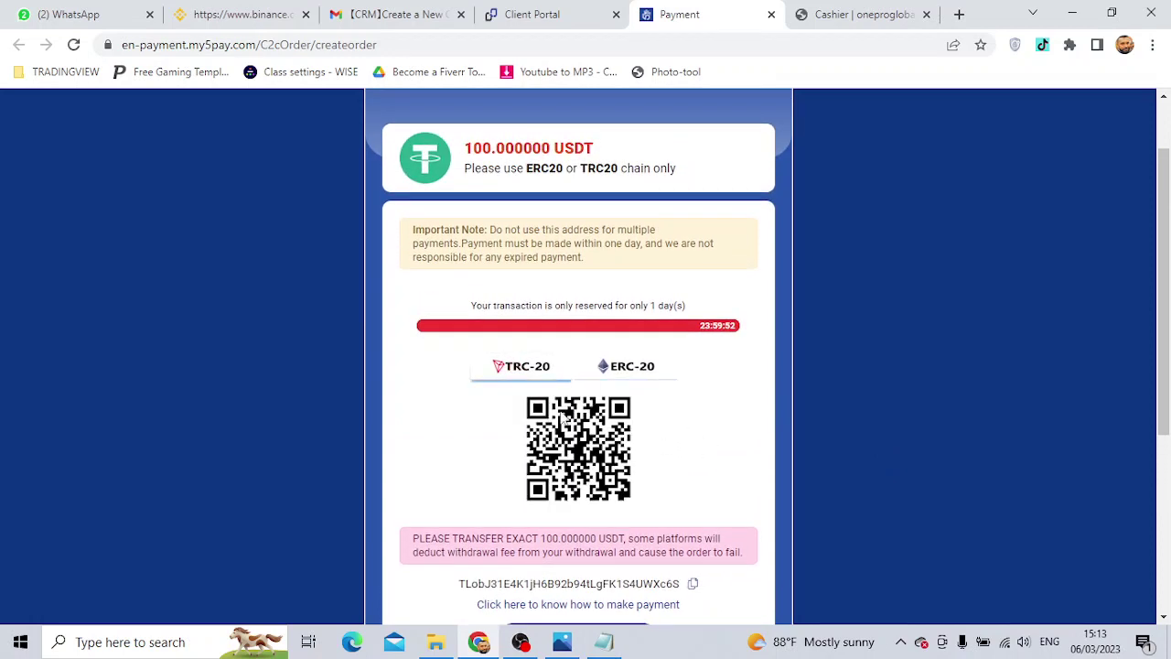
{"action": "scroll", "coordinate": [640, 481], "scroll_direction": "down", "scroll_amount": 1}
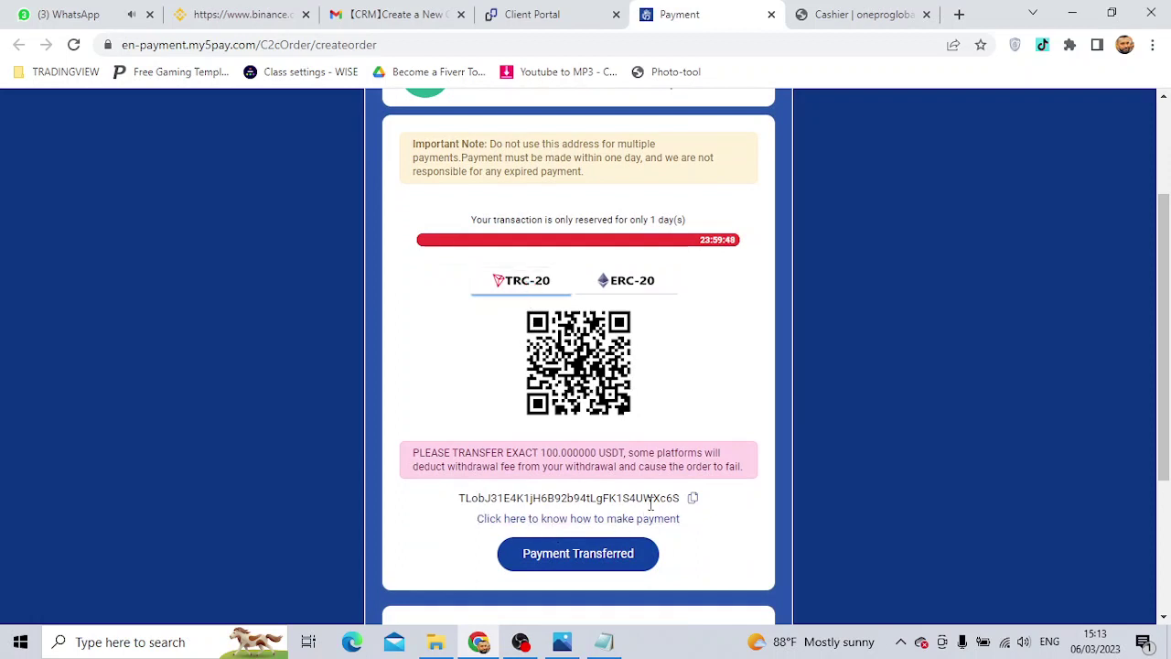
{"action": "left_click_drag", "start_coordinate": [458, 506], "coordinate": [697, 506]}
{"action": "left_click", "coordinate": [695, 500]}
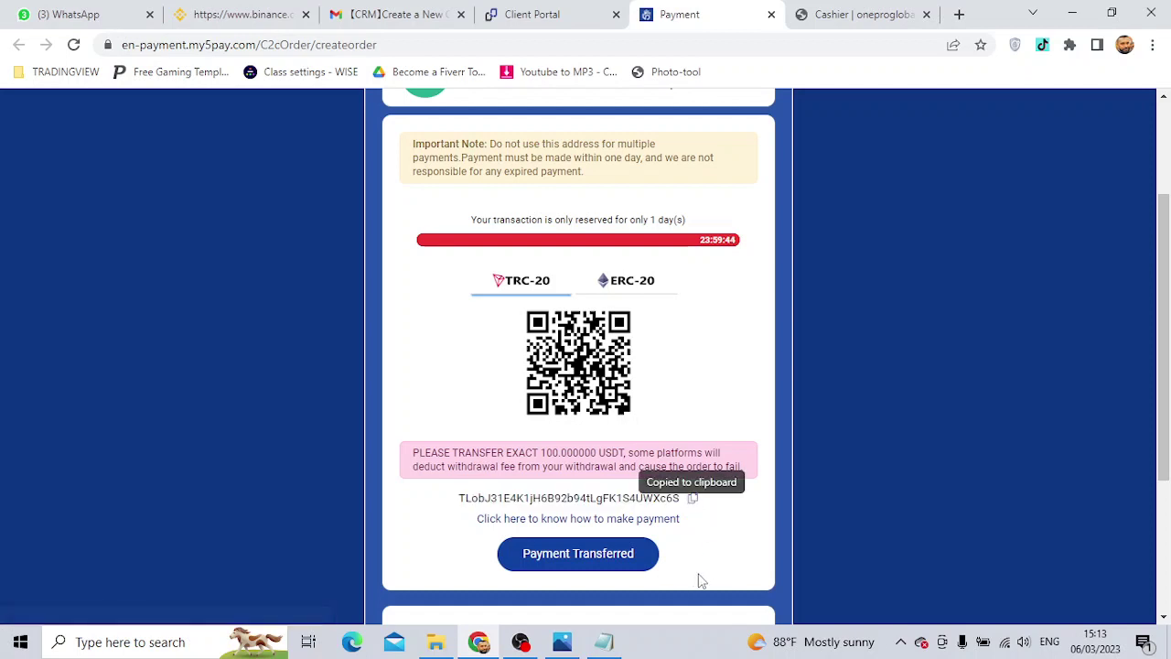
Step: Scroll over the payment page and move to the Binance account tab
{"action": "scroll", "coordinate": [652, 549], "scroll_direction": "down", "scroll_amount": 2}
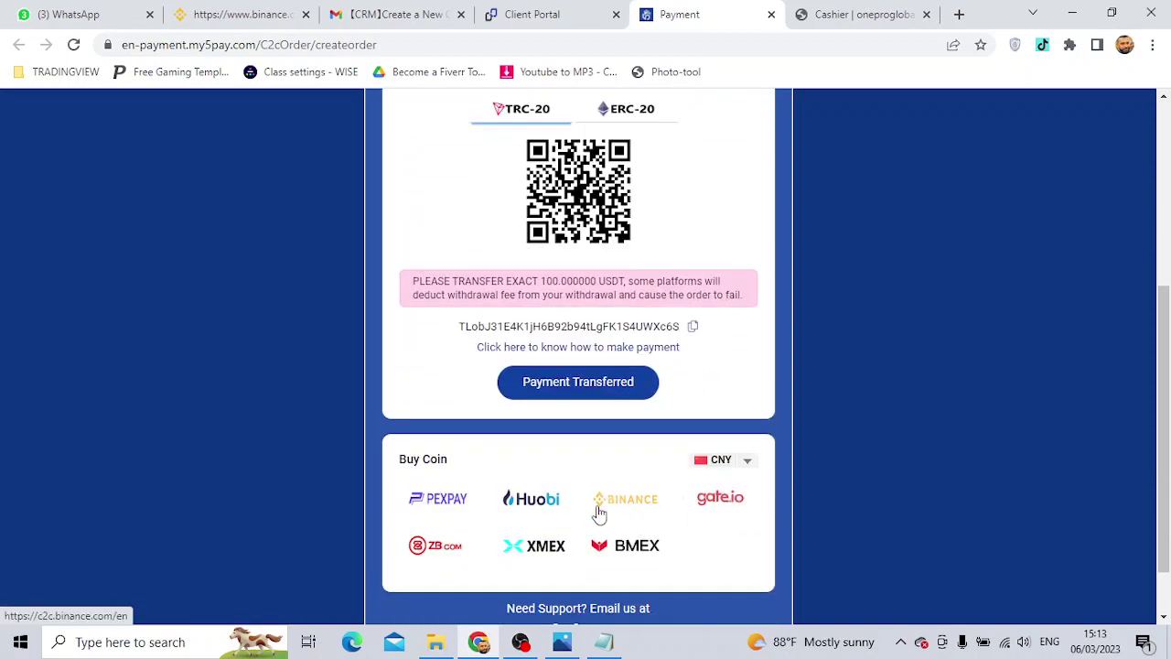
{"action": "scroll", "coordinate": [600, 516], "scroll_direction": "down", "scroll_amount": 1}
{"action": "scroll", "coordinate": [657, 498], "scroll_direction": "up", "scroll_amount": 4}
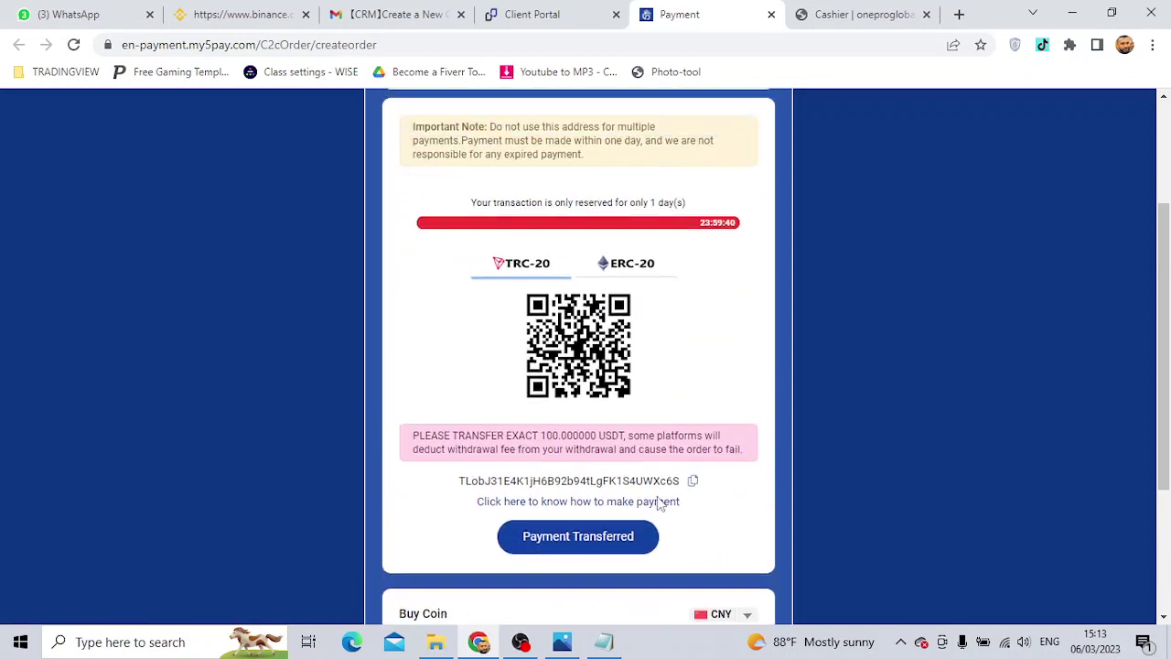
{"action": "left_click", "coordinate": [222, 15]}
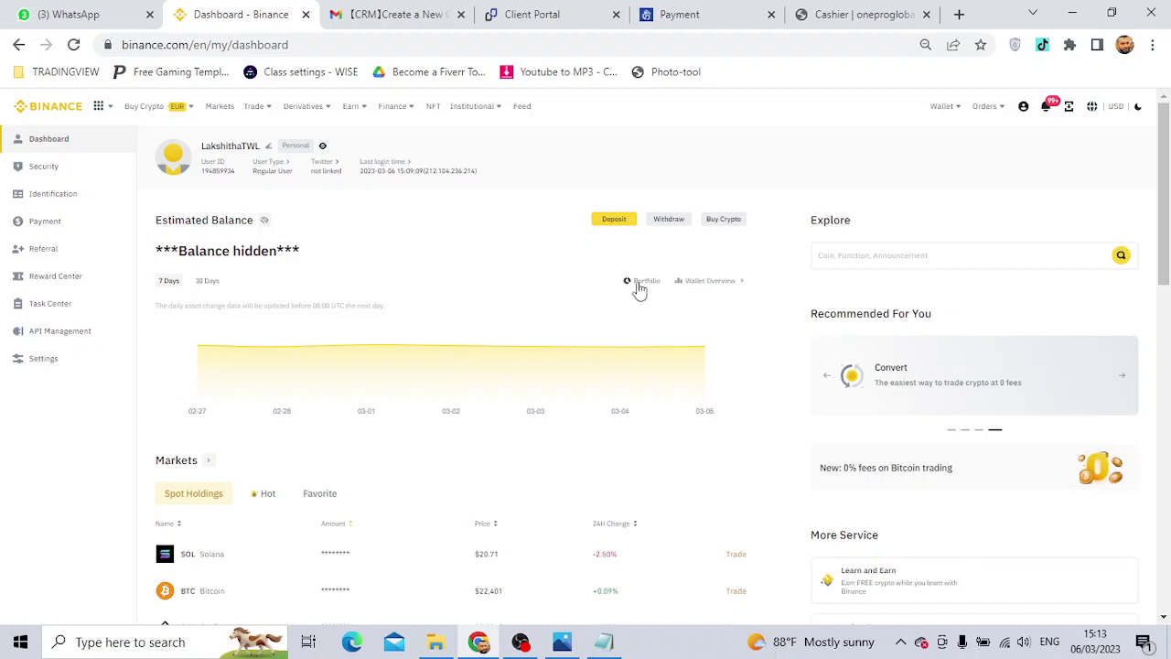
Step: Start a Binance withdrawal of USDT (TetherUS) and paste the copied TRC-20 address as destination
{"action": "left_click", "coordinate": [672, 224]}
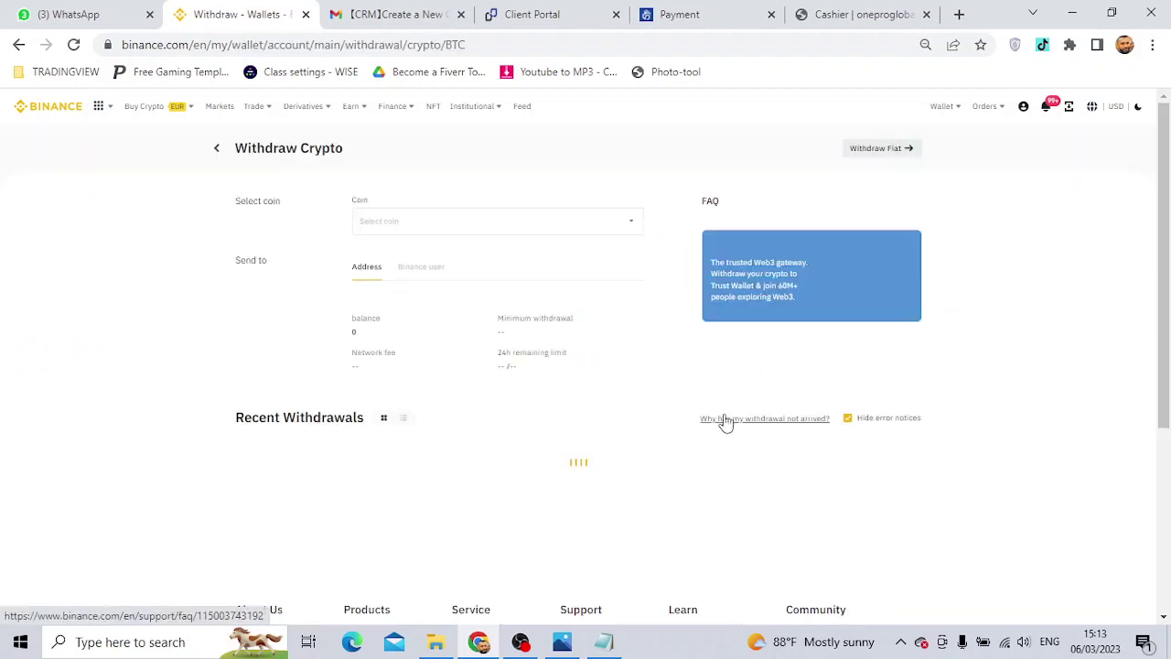
{"action": "left_click", "coordinate": [449, 224]}
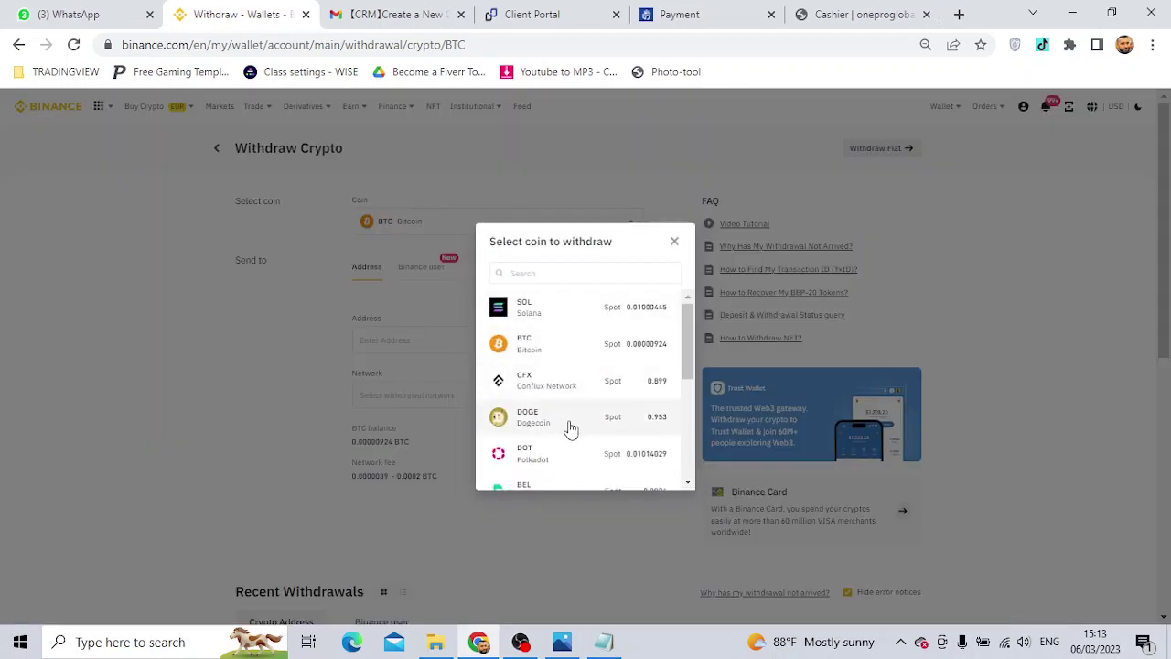
{"action": "left_click", "coordinate": [576, 275]}
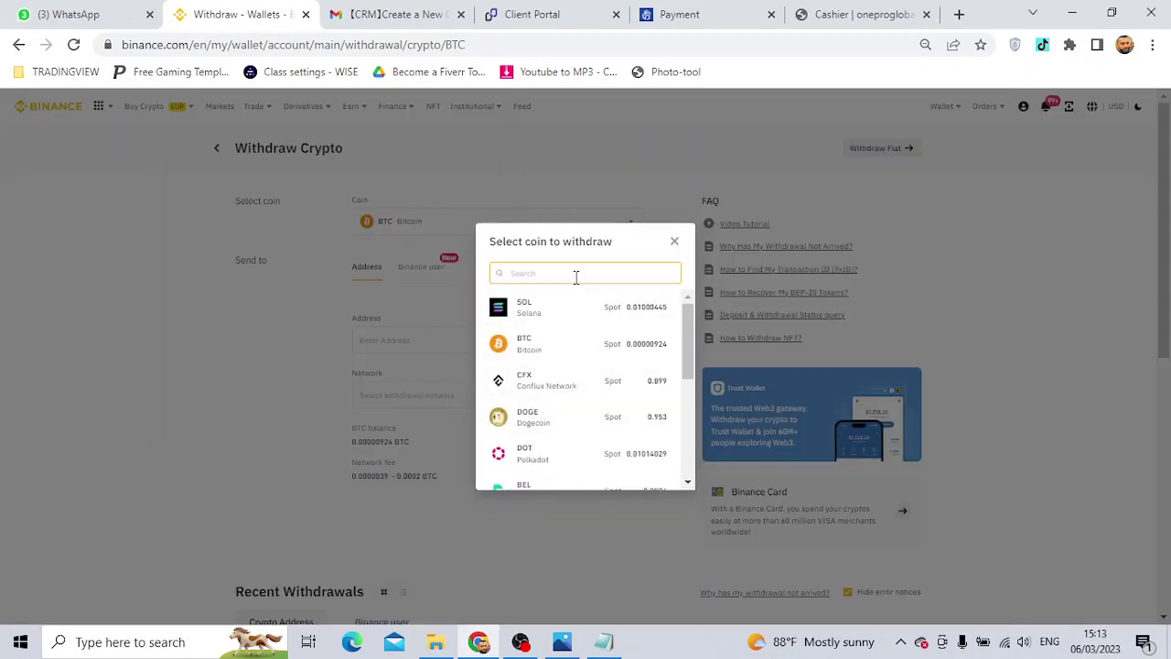
{"action": "type", "text": "usdt"}
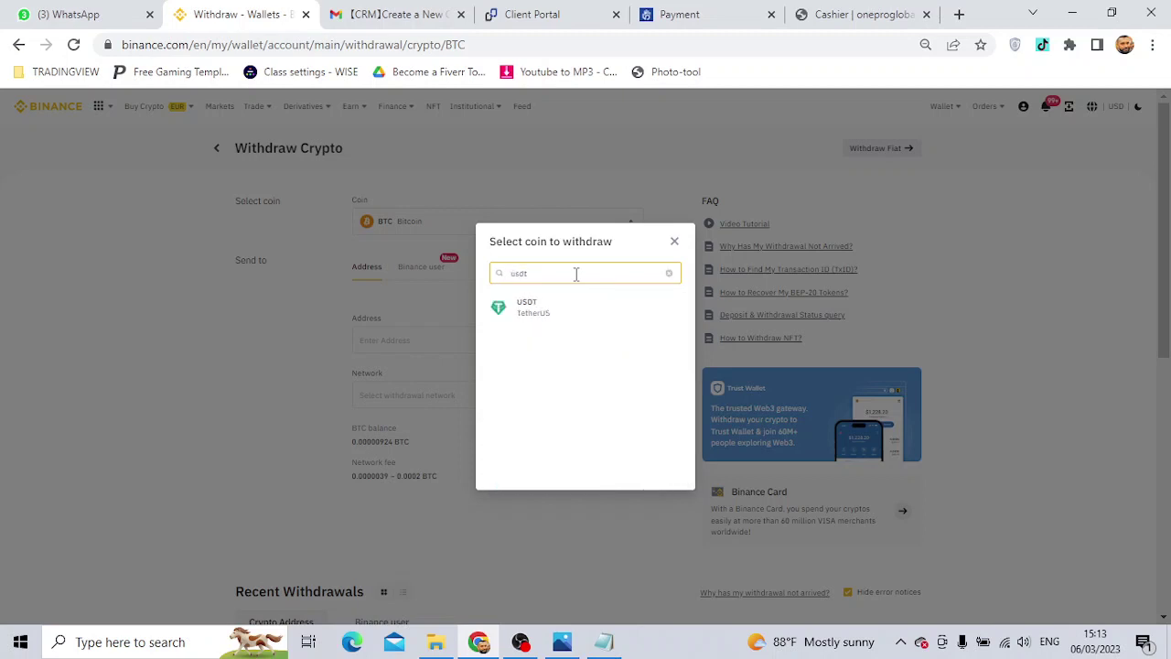
{"action": "left_click", "coordinate": [574, 313]}
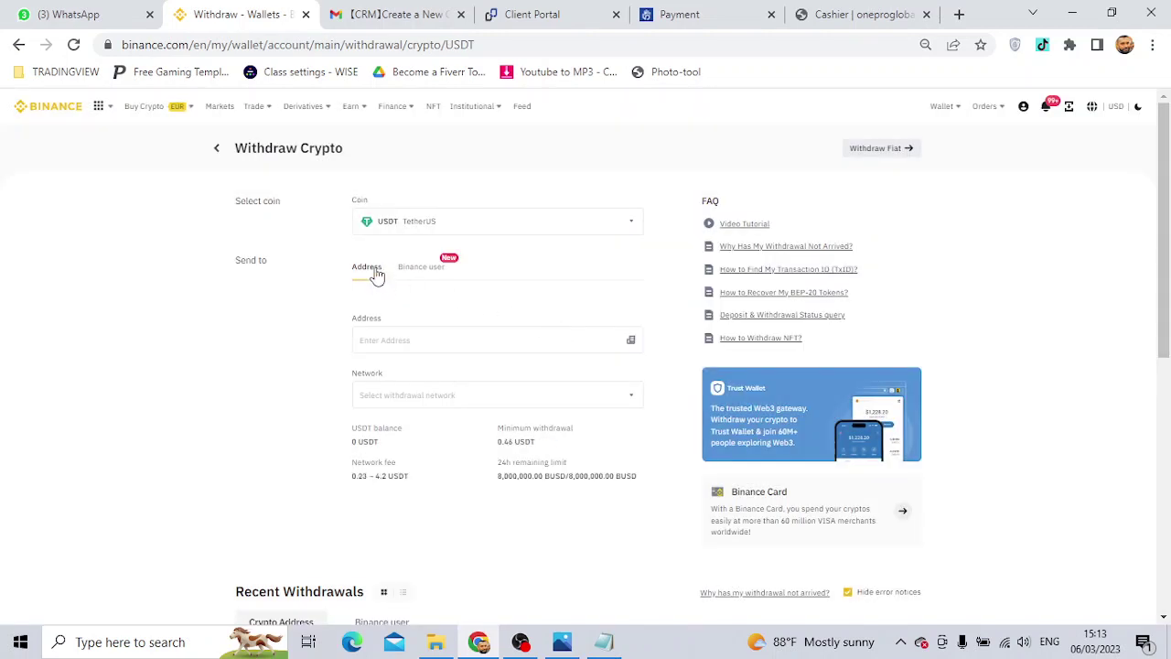
{"action": "left_click", "coordinate": [404, 340]}
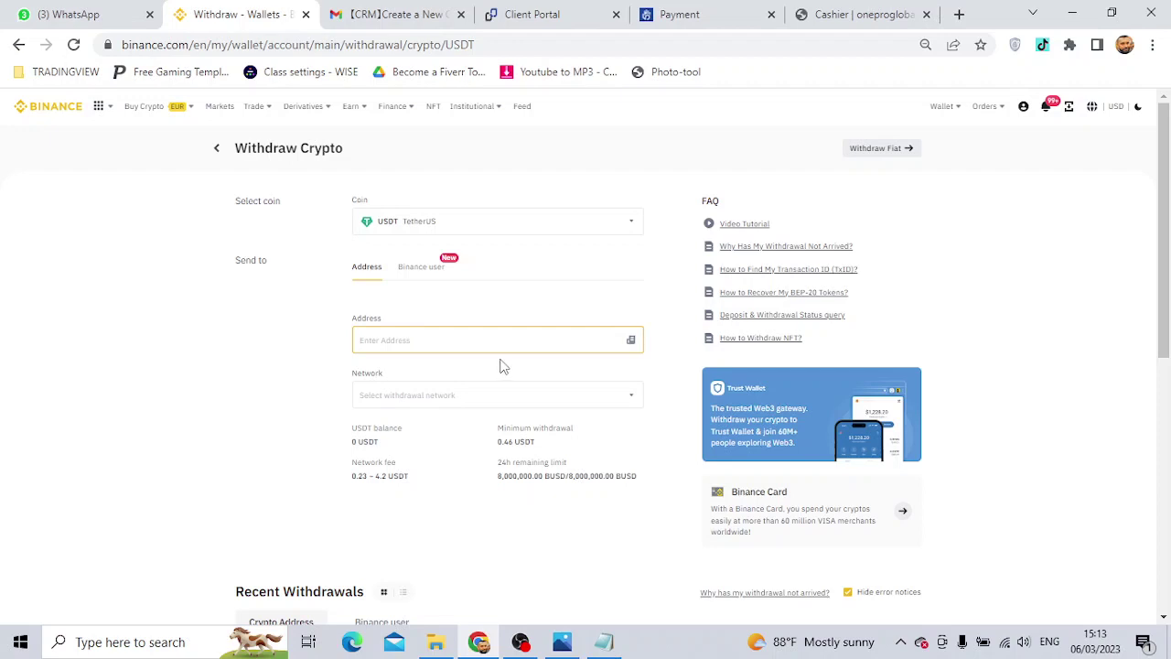
{"action": "key", "text": "ctrl+v"}
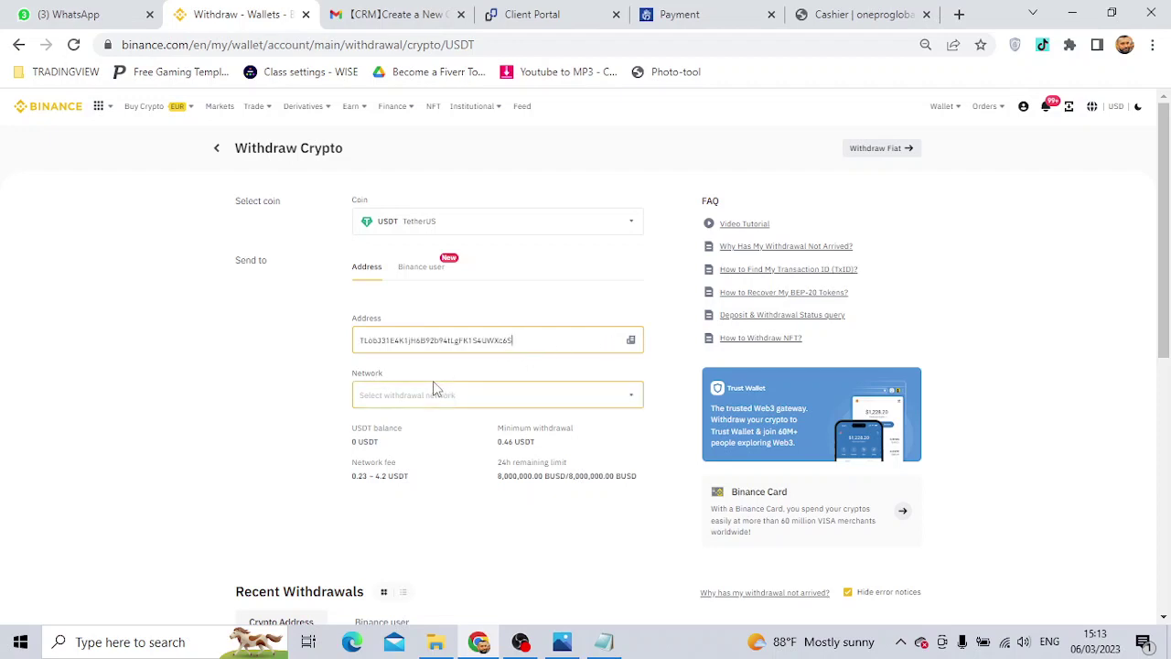
Step: Select the TRX Tron (TRC20) network, enter 100 USDT, and attempt the withdrawal
{"action": "left_click", "coordinate": [454, 398]}
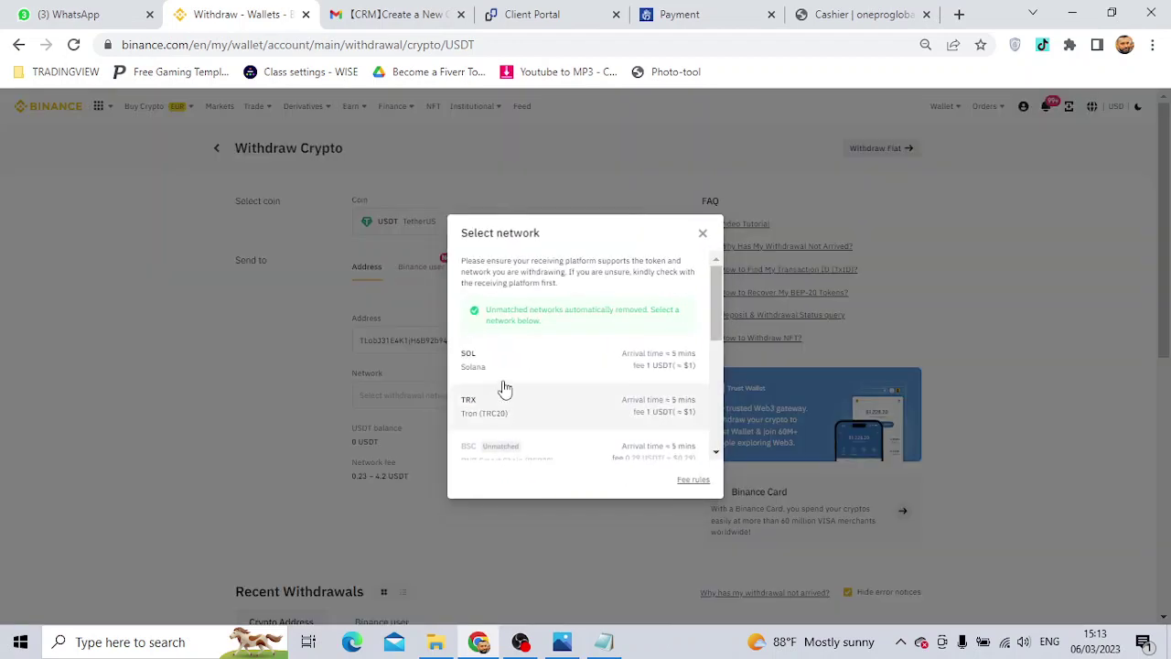
{"action": "scroll", "coordinate": [586, 399], "scroll_direction": "down", "scroll_amount": 5}
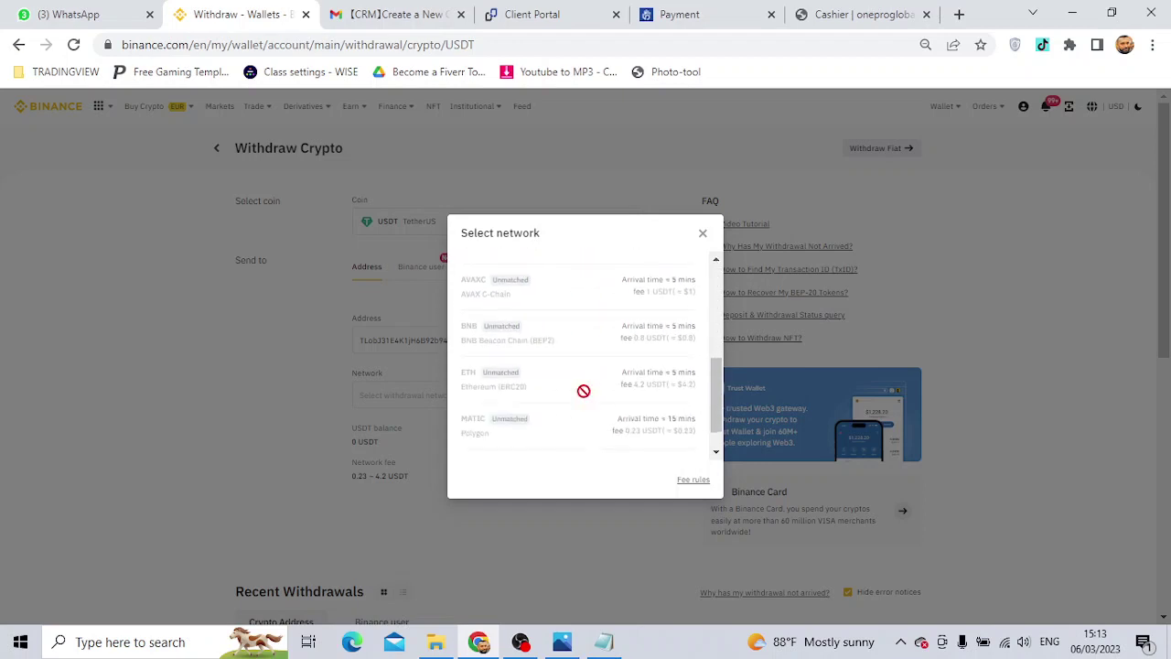
{"action": "scroll", "coordinate": [583, 391], "scroll_direction": "up", "scroll_amount": 5}
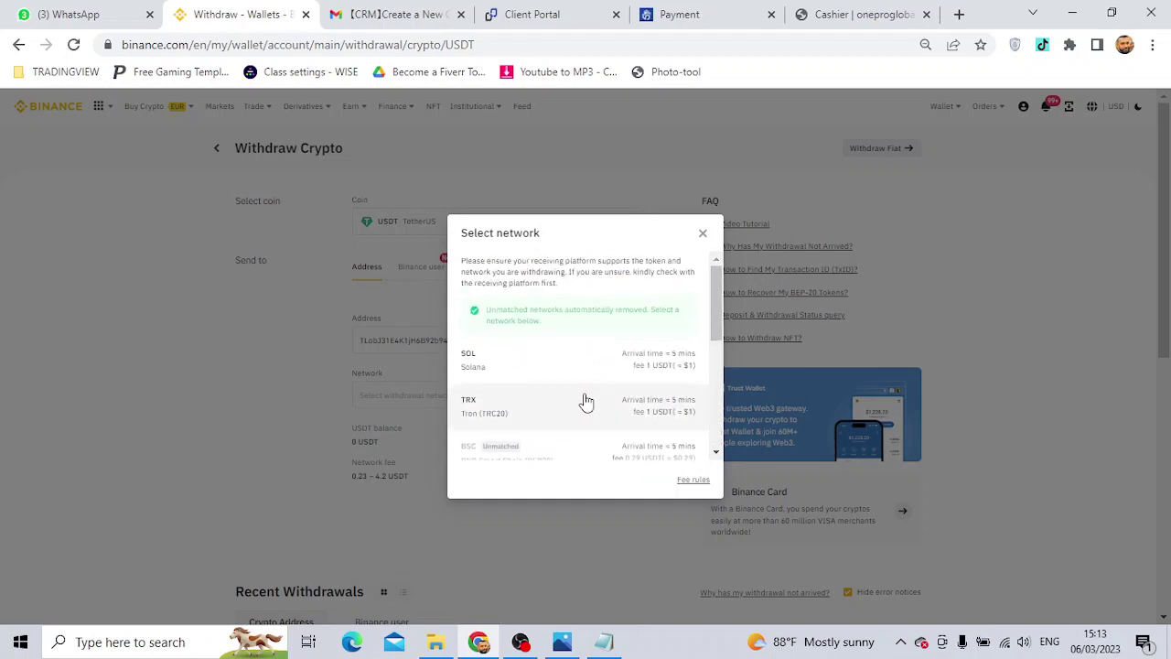
{"action": "left_click", "coordinate": [500, 413]}
{"action": "scroll", "coordinate": [538, 418], "scroll_direction": "down", "scroll_amount": 1}
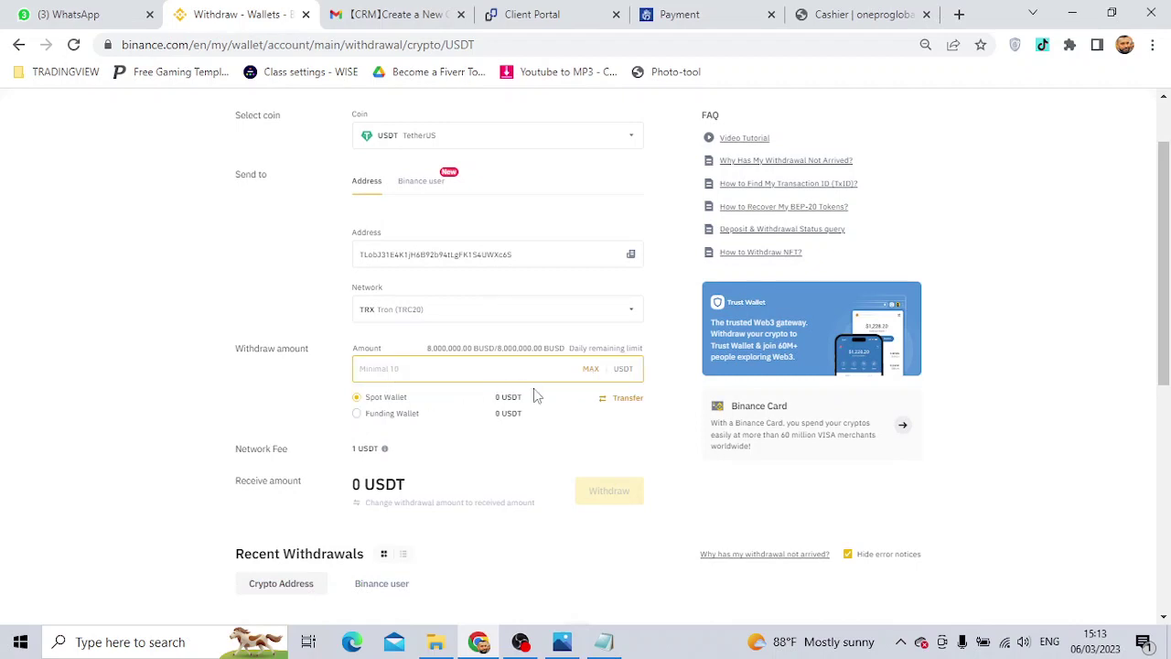
{"action": "type", "text": "100"}
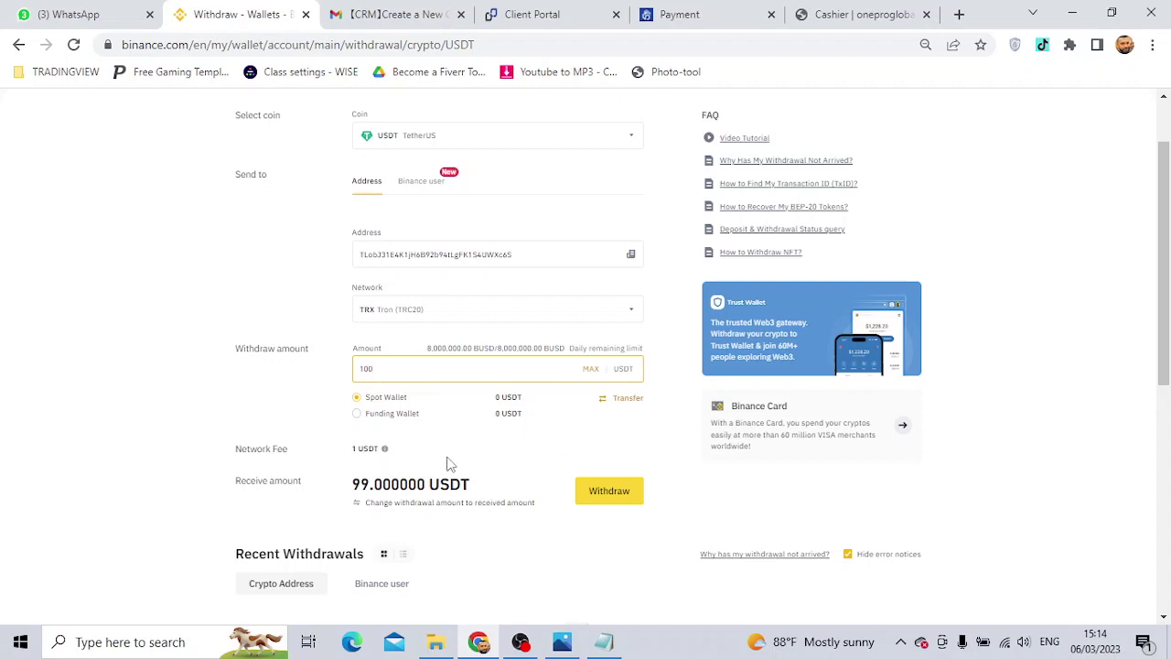
{"action": "left_click", "coordinate": [595, 499]}
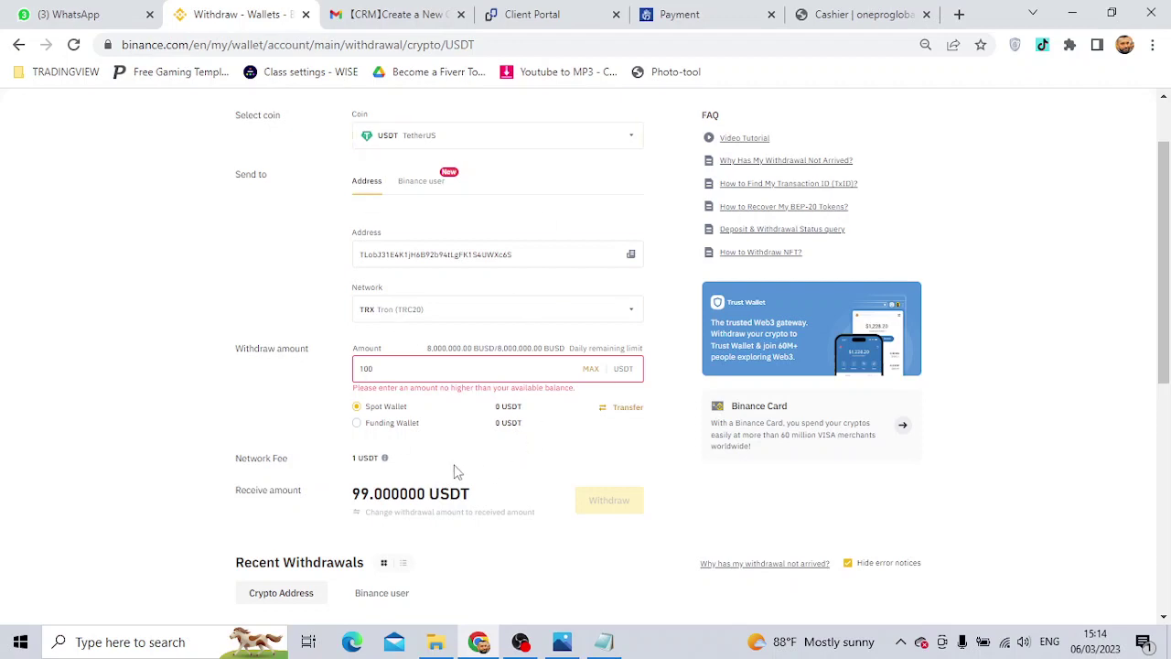
{"action": "scroll", "coordinate": [460, 462], "scroll_direction": "up", "scroll_amount": 1}
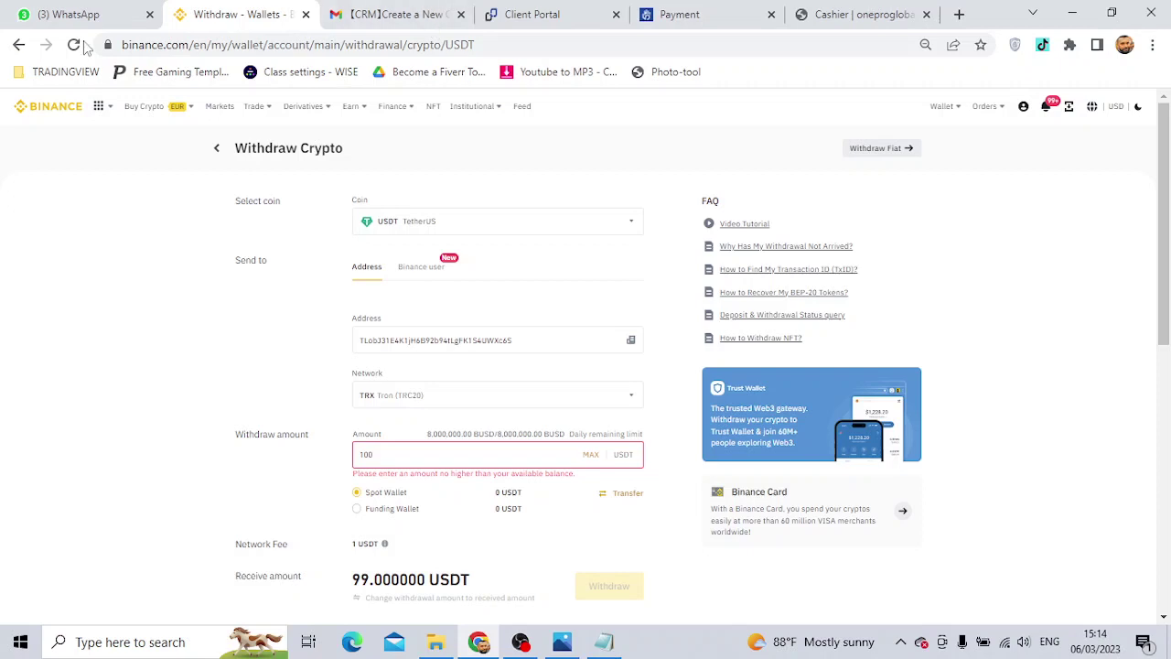
Step: Return to the My5Pay payment page and mark it as Payment Transferred
{"action": "left_click", "coordinate": [691, 15]}
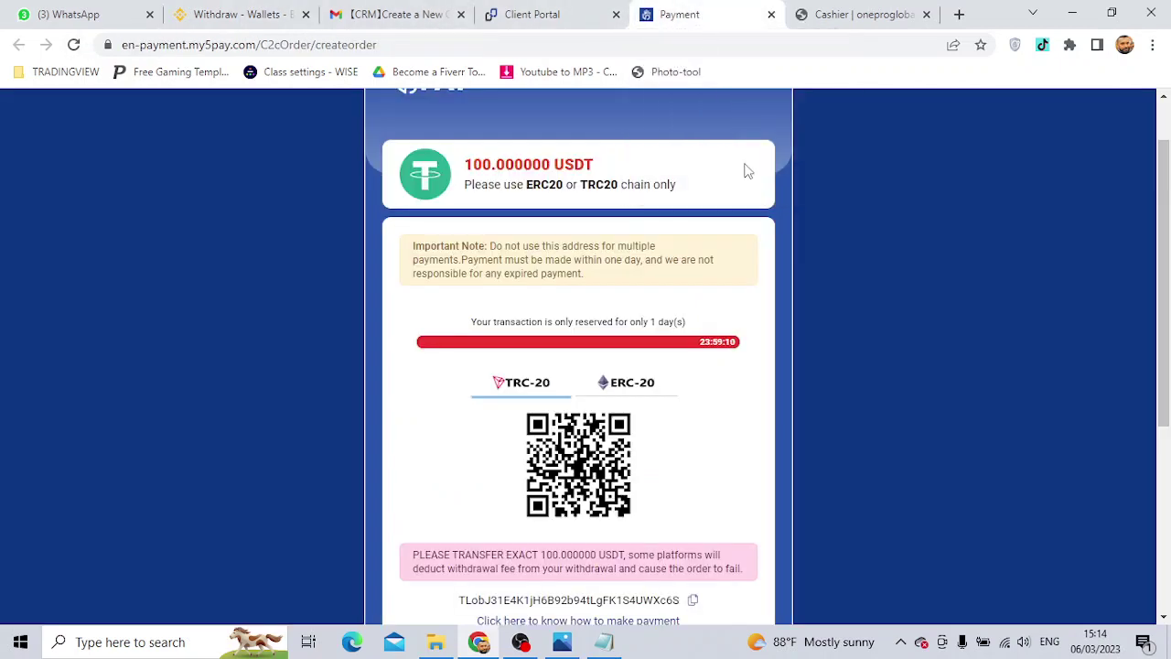
{"action": "scroll", "coordinate": [631, 387], "scroll_direction": "down", "scroll_amount": 2}
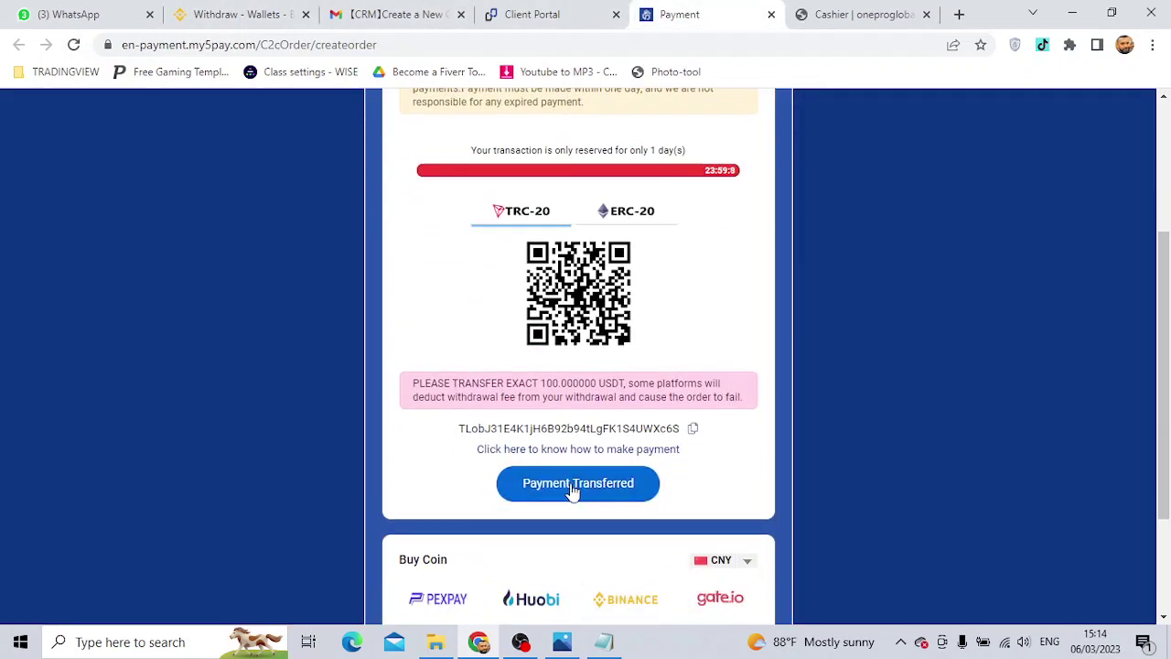
{"action": "left_click", "coordinate": [573, 487]}
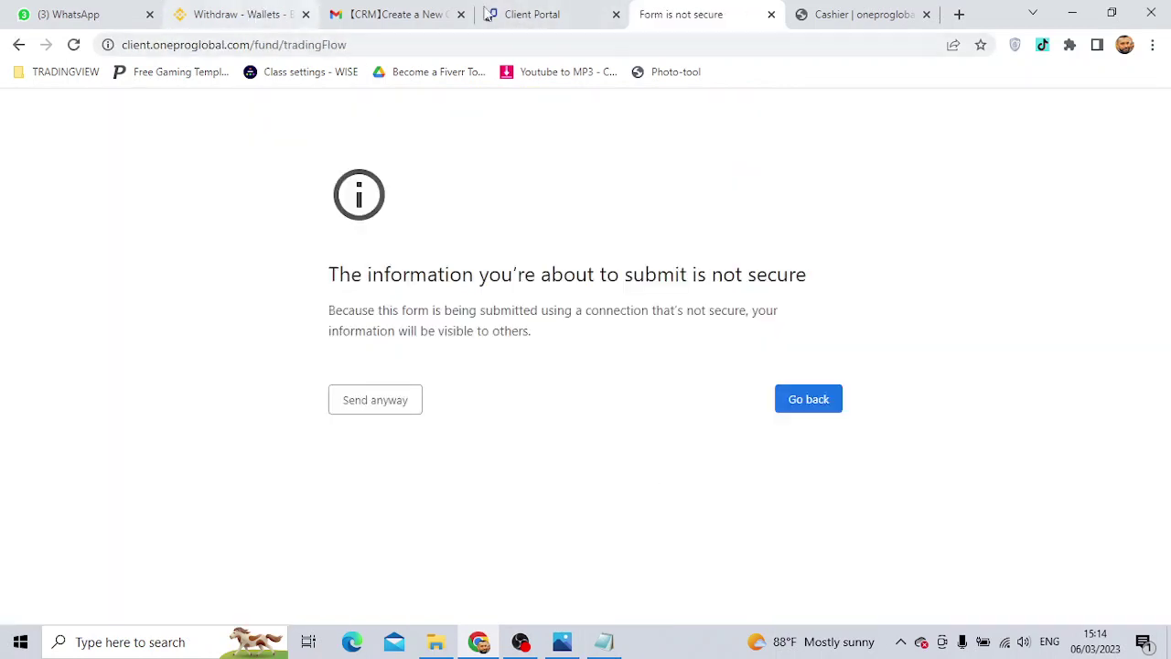
Step: Back out of the insecure-form warning and advance the guided tour to the ERC-20 tip
{"action": "left_click", "coordinate": [810, 402]}
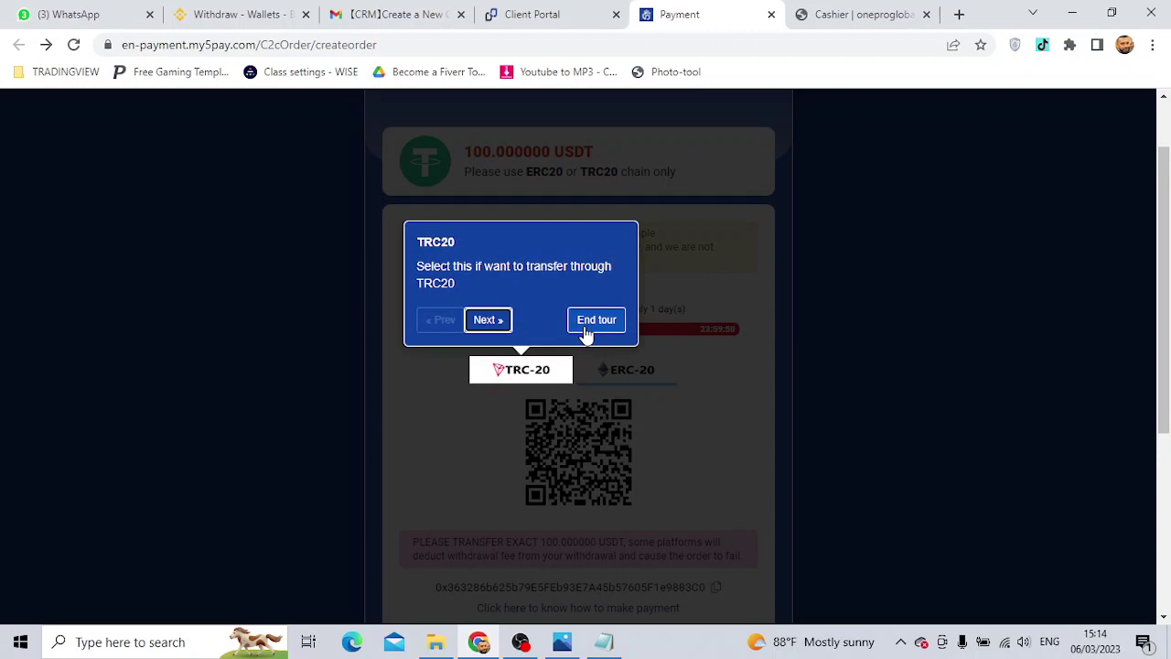
{"action": "left_click", "coordinate": [473, 322]}
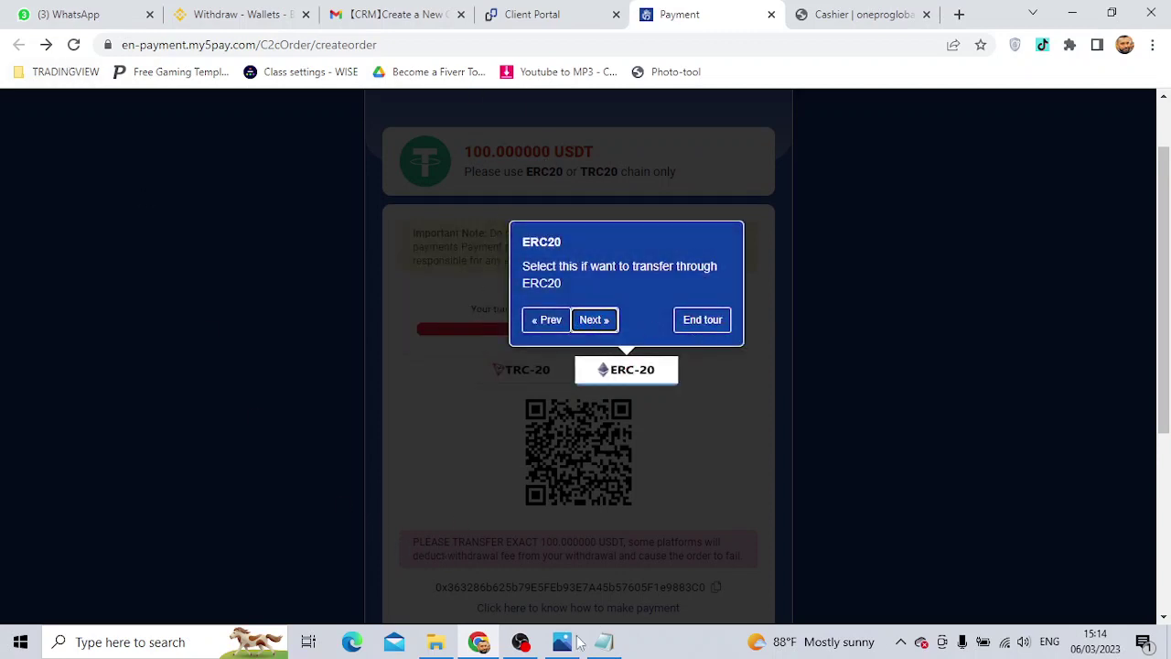
{"action": "mouse_move", "coordinate": [530, 645]}
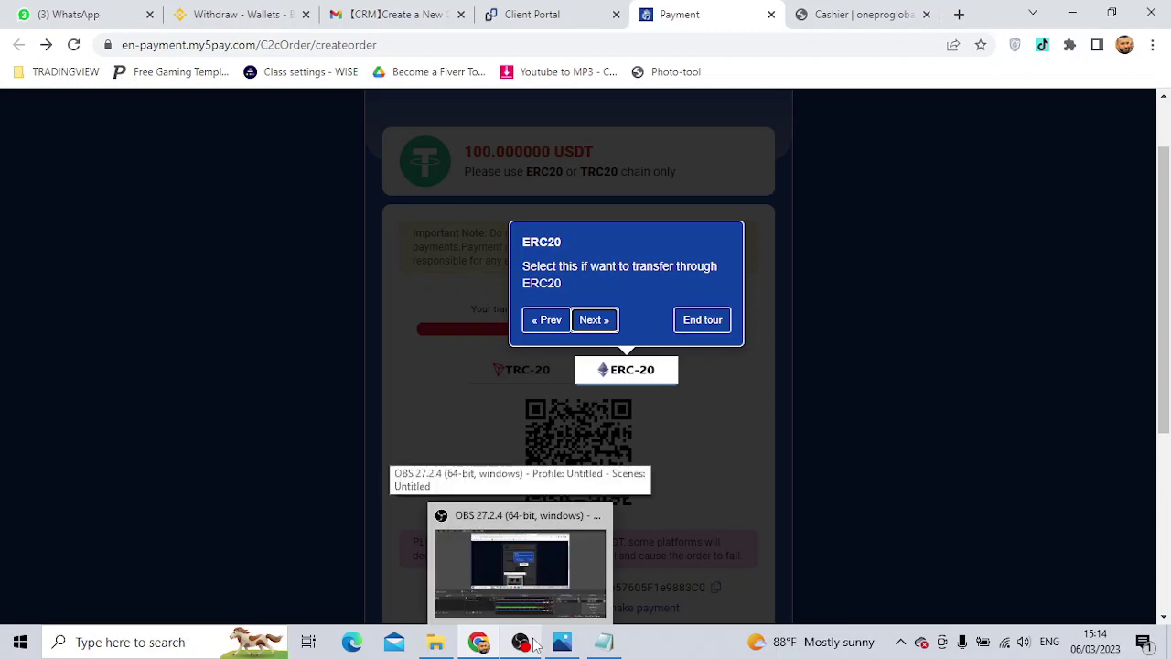